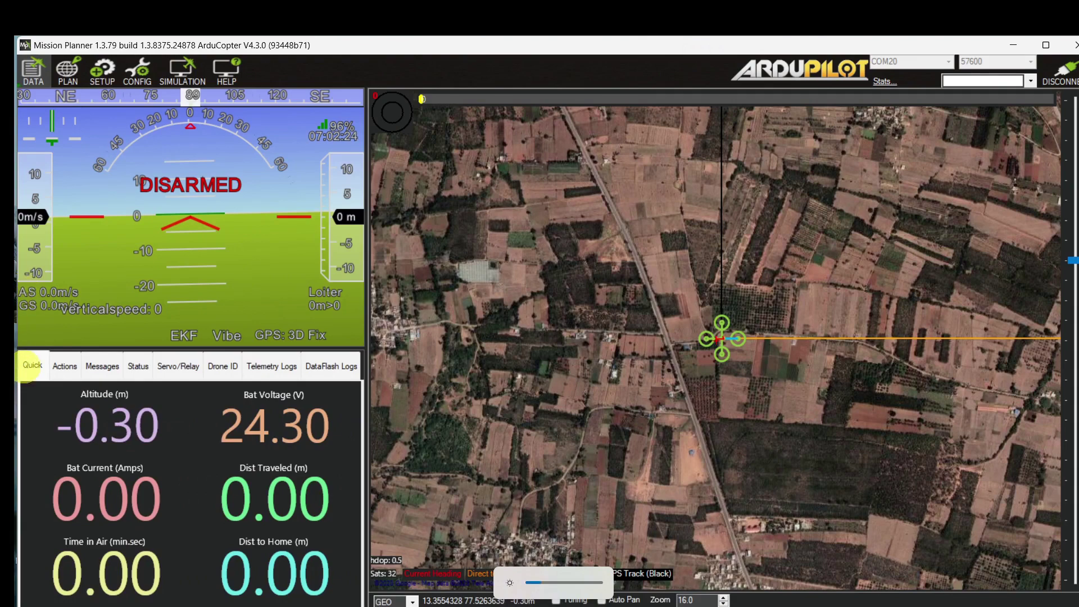
# - On the planning map, zoom in on the drone and place the first waypoint beside it
pyautogui.click(66, 77)
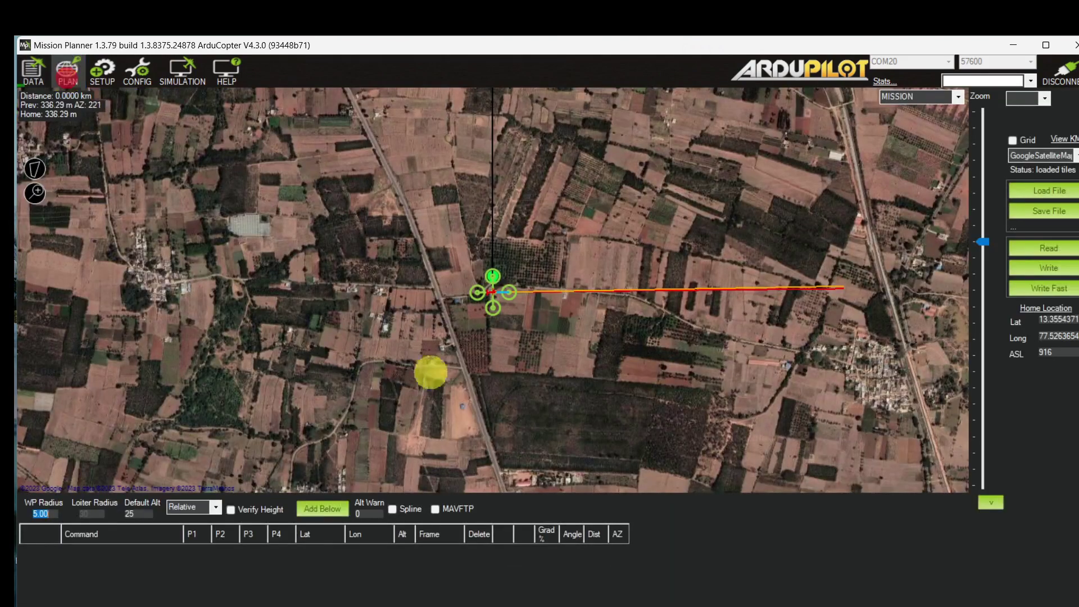
pyautogui.scroll(2, 494, 315)
pyautogui.scroll(1, 502, 281)
pyautogui.scroll(2, 502, 281)
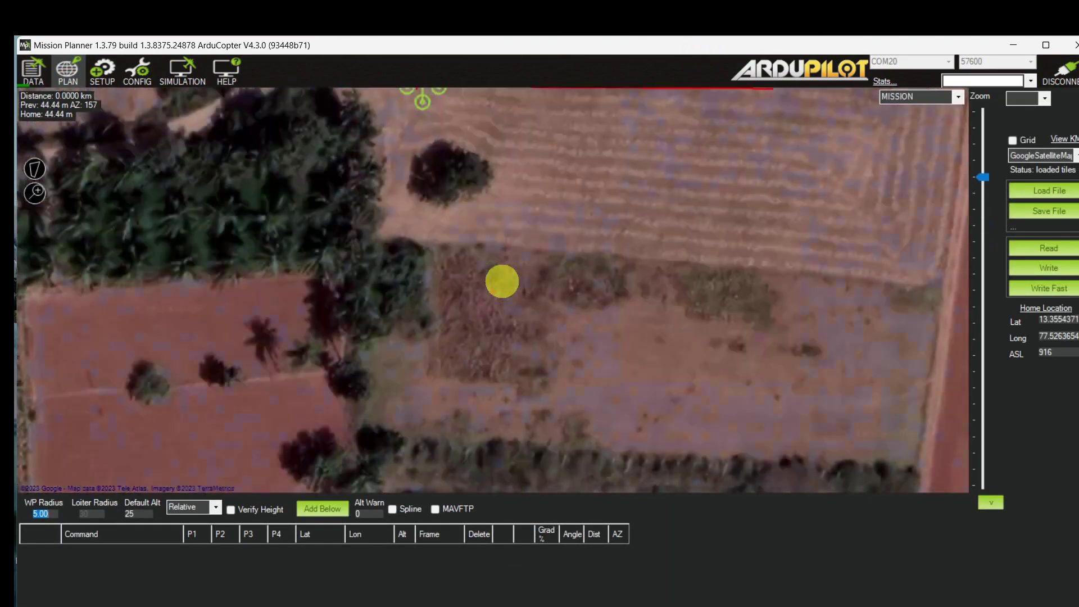
pyautogui.moveTo(501, 272)
pyautogui.mouseDown()
pyautogui.moveTo(489, 410)
pyautogui.moveTo(401, 268)
pyautogui.moveTo(386, 219)
pyautogui.mouseUp()
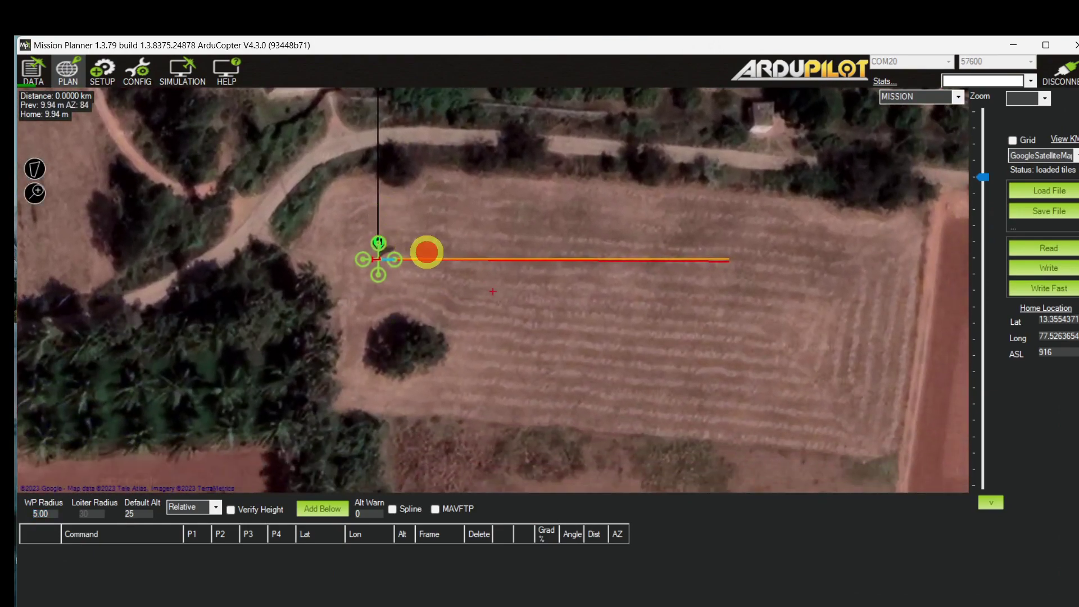
pyautogui.click(427, 252)
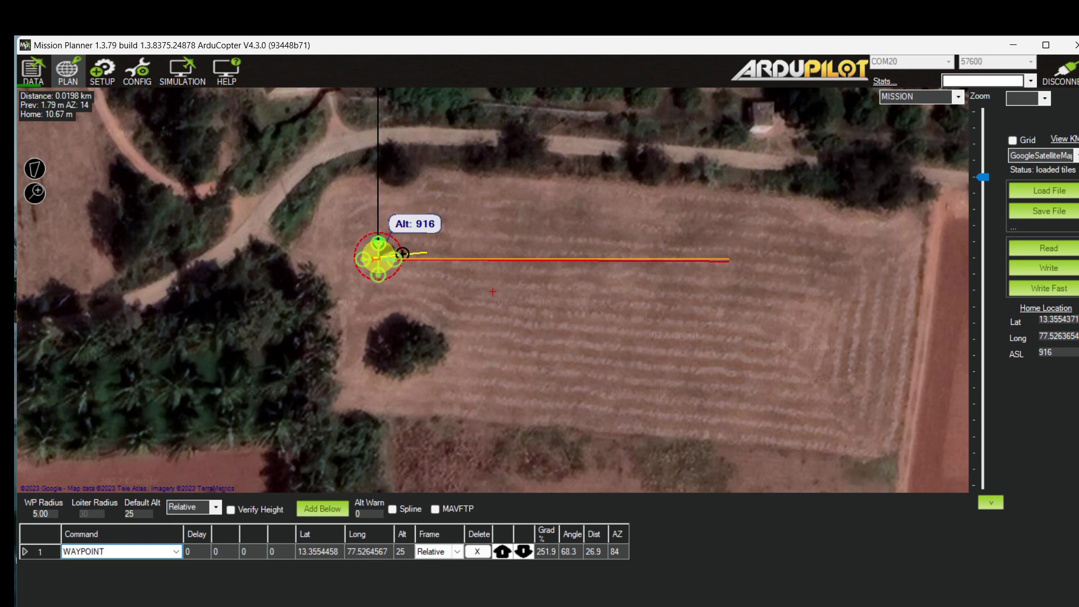
pyautogui.moveTo(378, 258); pyautogui.dragTo(380, 257)
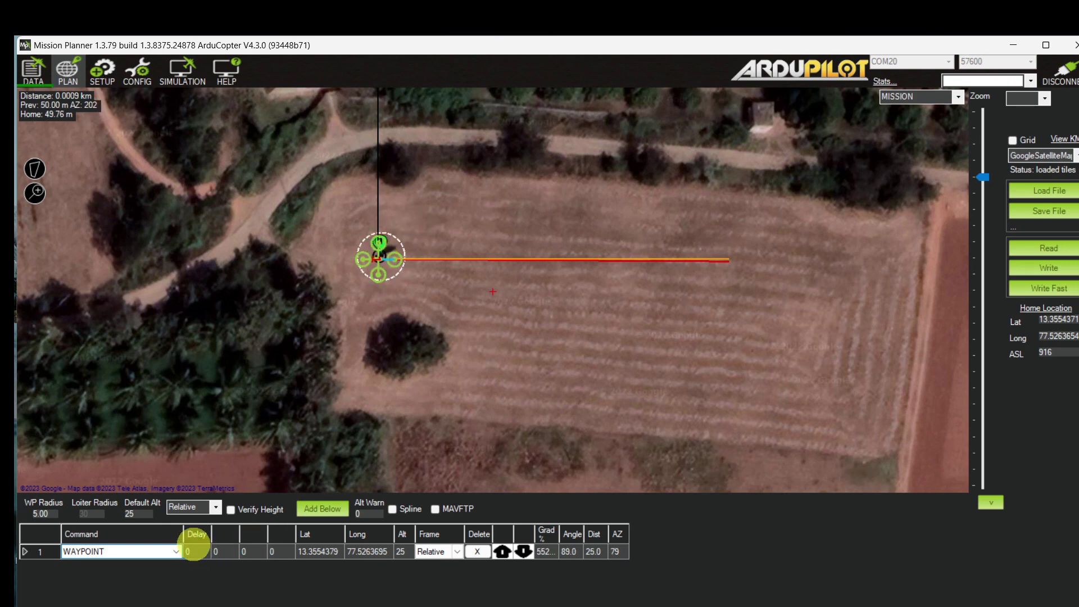
# - Make the first mission item a TAKEOFF to 25 m and enlarge the mission table
pyautogui.click(176, 552)
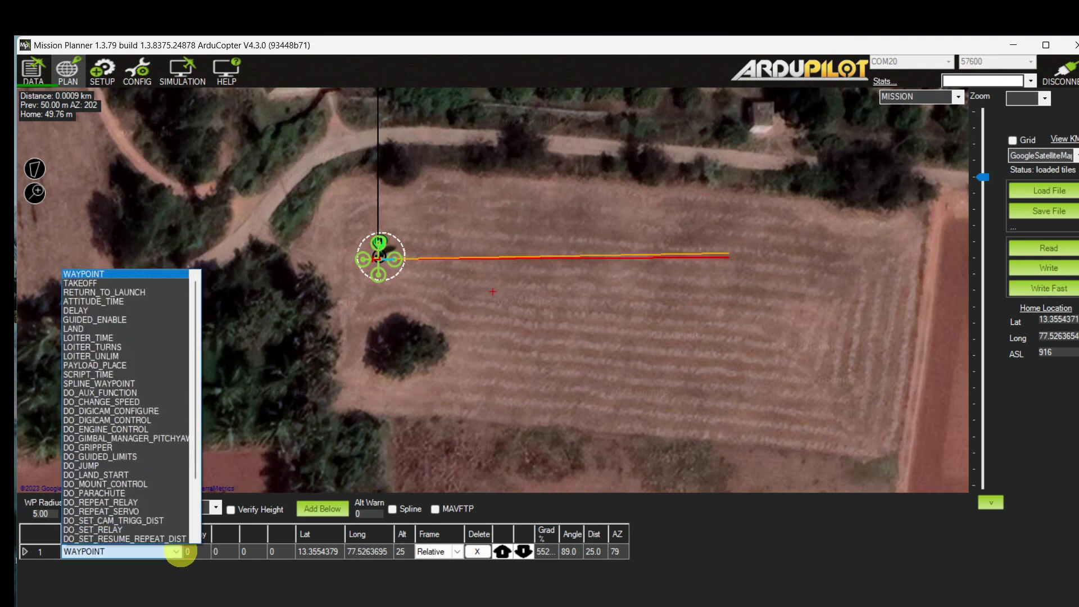
pyautogui.press('t')
pyautogui.click(180, 552)
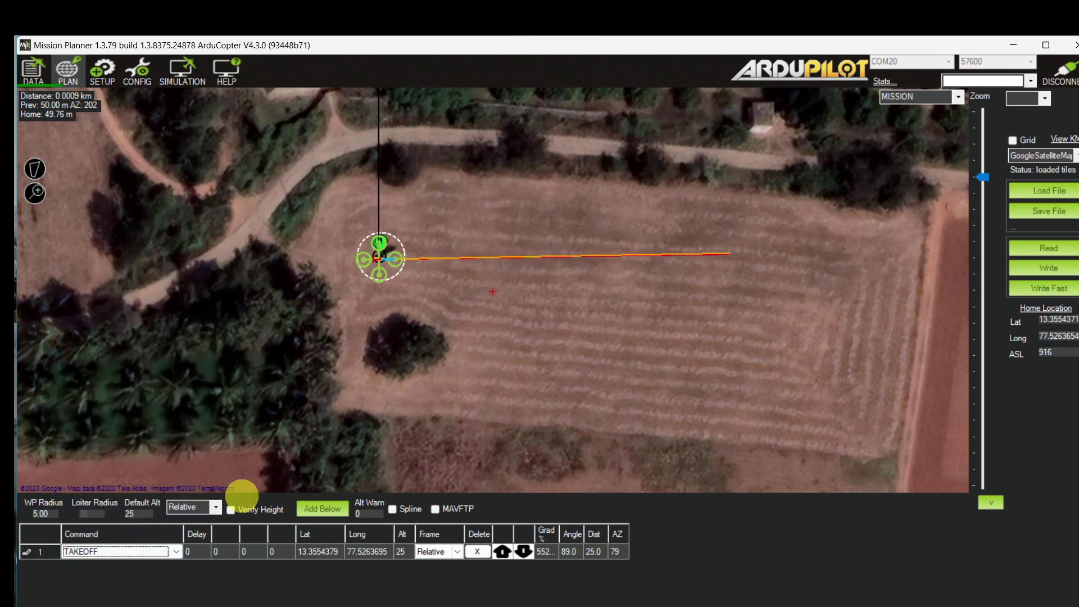
pyautogui.moveTo(241, 493); pyautogui.dragTo(233, 436)
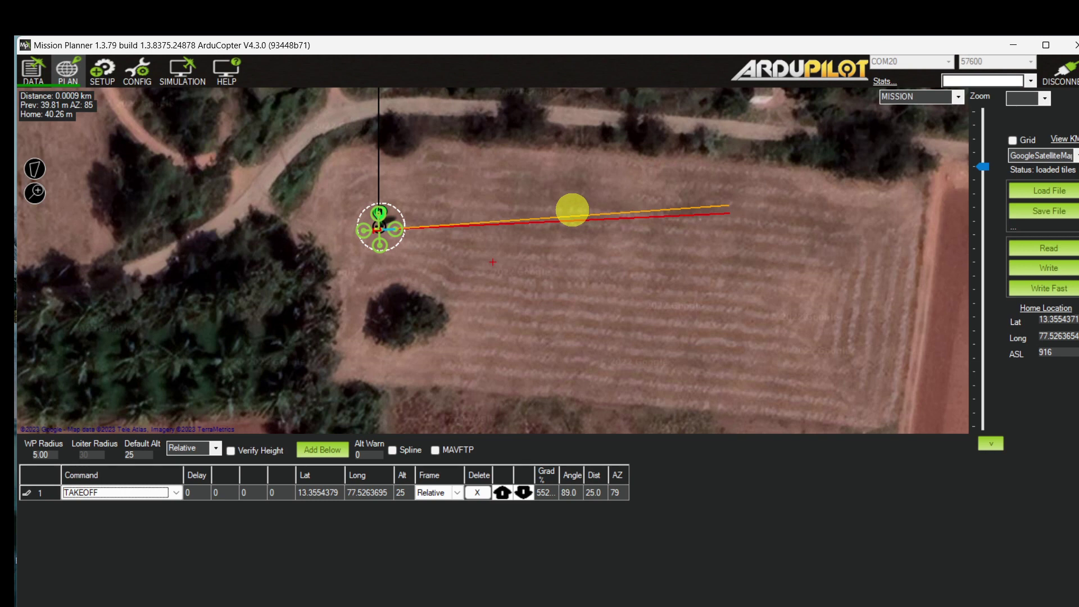
# - Add waypoint 2 east of the drone at 10 m altitude
pyautogui.click(571, 209)
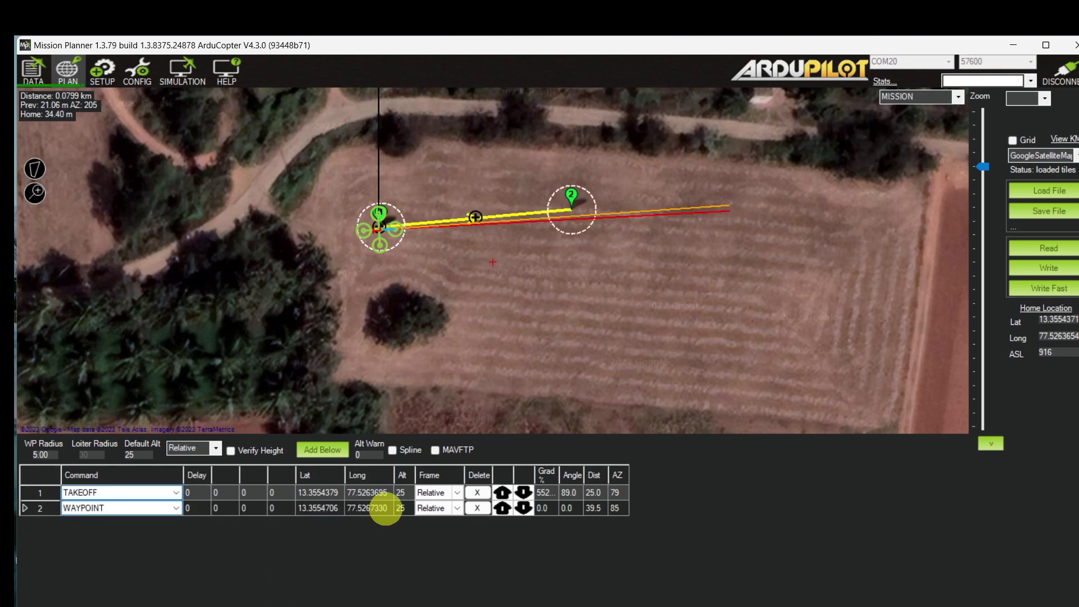
pyautogui.click(406, 509)
pyautogui.write('10')
pyautogui.press('Return')
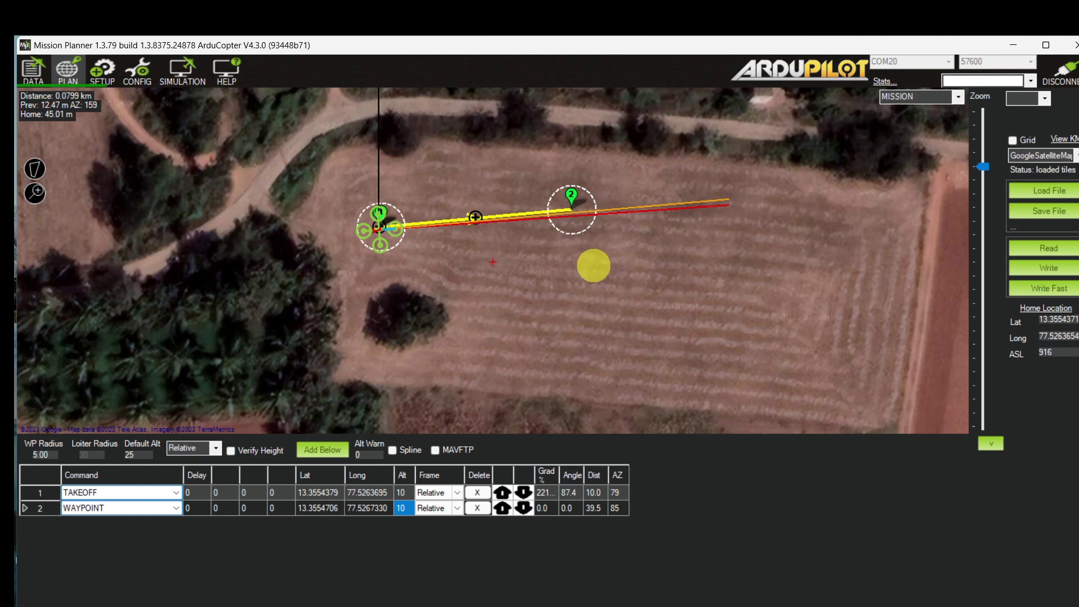
# - Add a third item as a LAND, then insert a blank fourth item below it
pyautogui.click(594, 265)
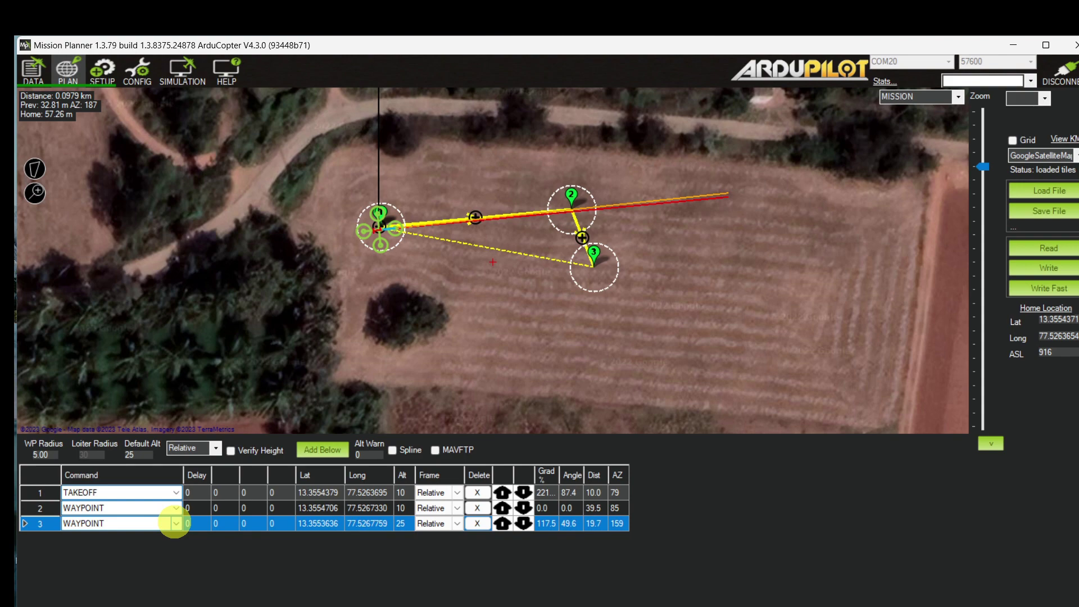
pyautogui.click(174, 523)
pyautogui.click(174, 523)
pyautogui.click(175, 523)
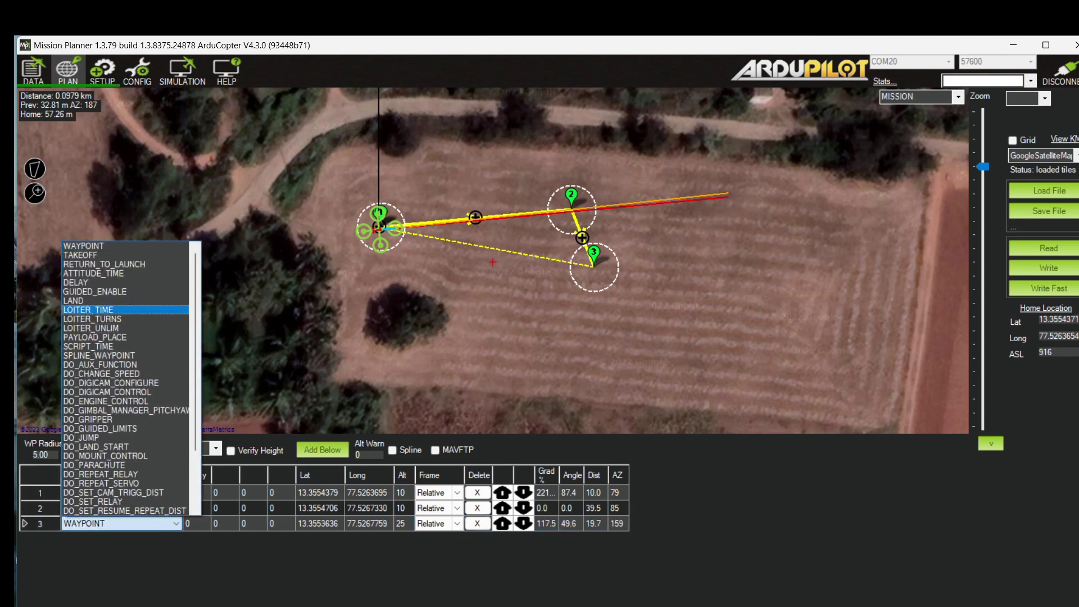
pyautogui.click(120, 301)
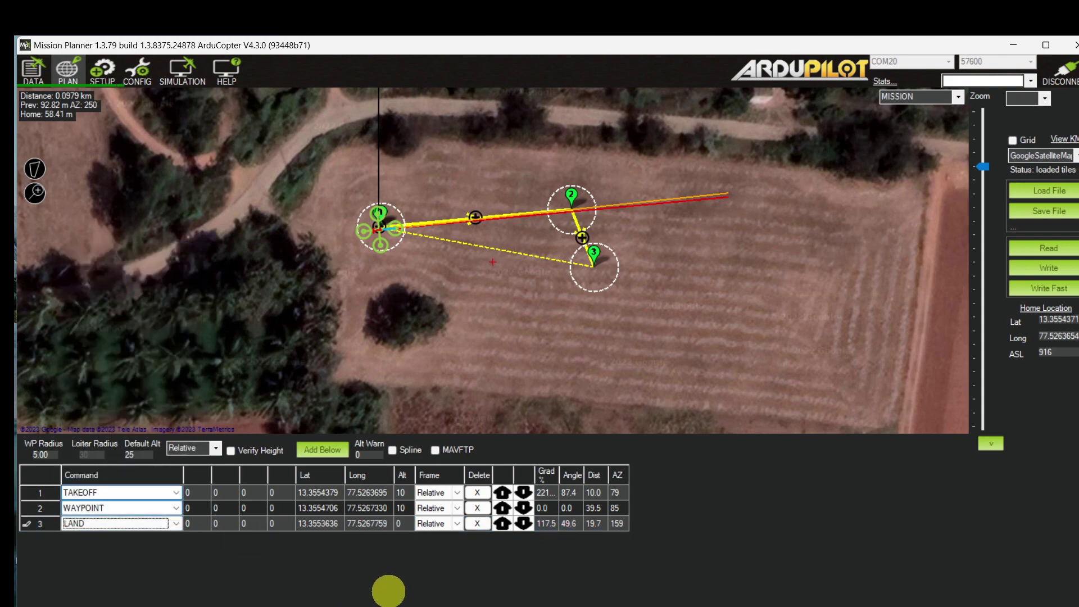
pyautogui.click(302, 449)
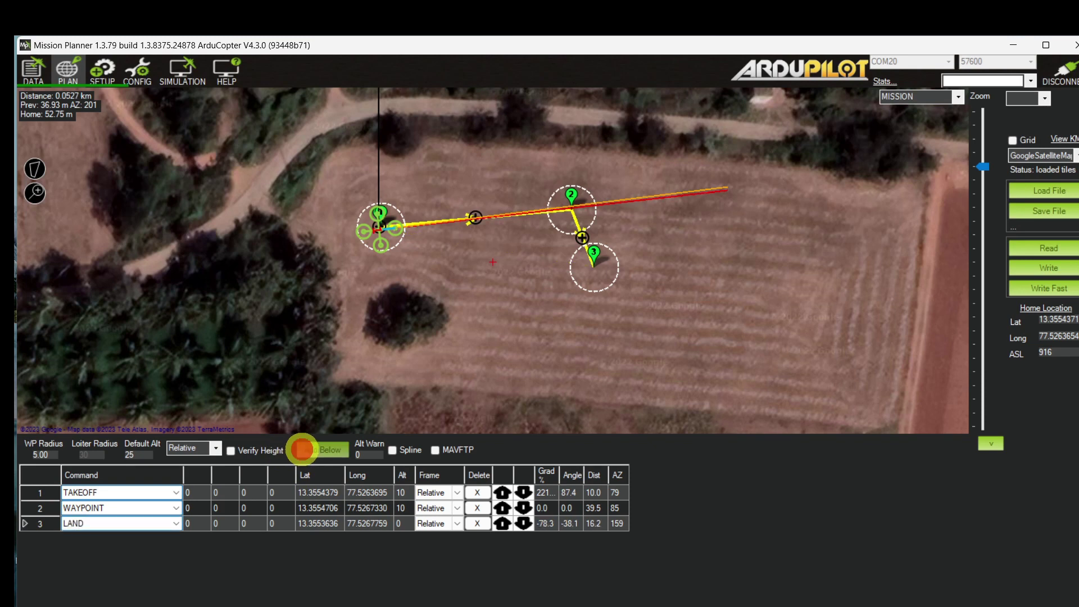
pyautogui.click(54, 539)
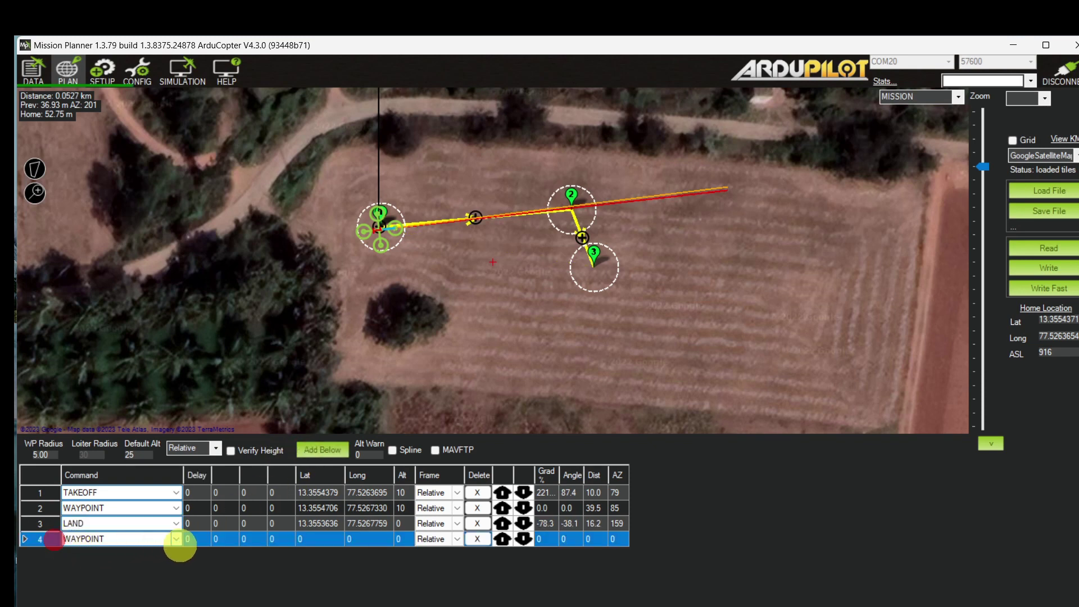
# - Set item 4's command to UNKNOWN for a custom MAVLink ID, then open Chrome
pyautogui.click(177, 539)
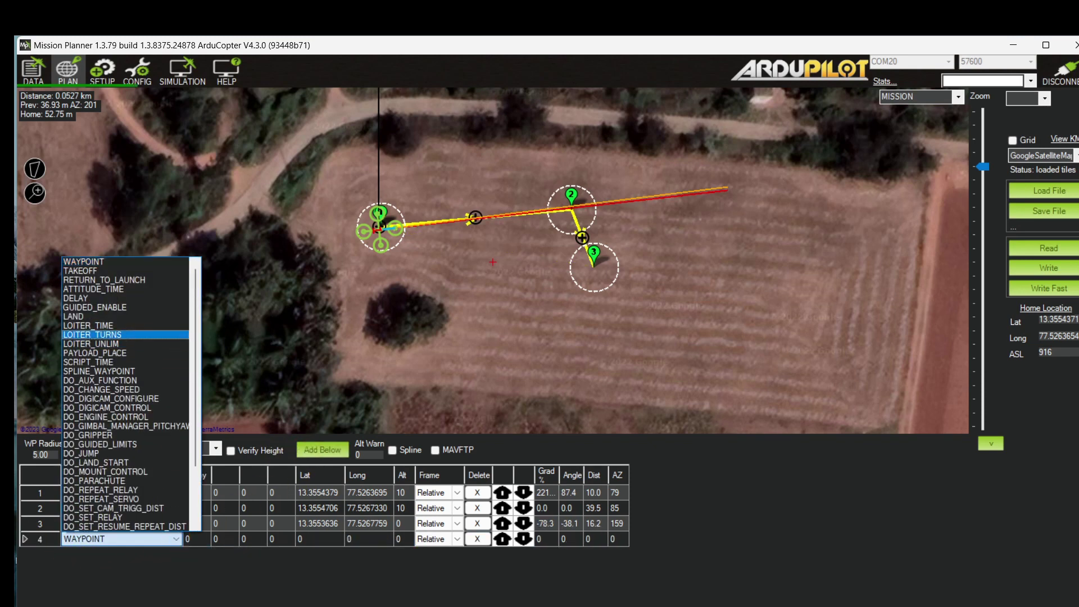
pyautogui.scroll(-3, 123, 435)
pyautogui.click(135, 527)
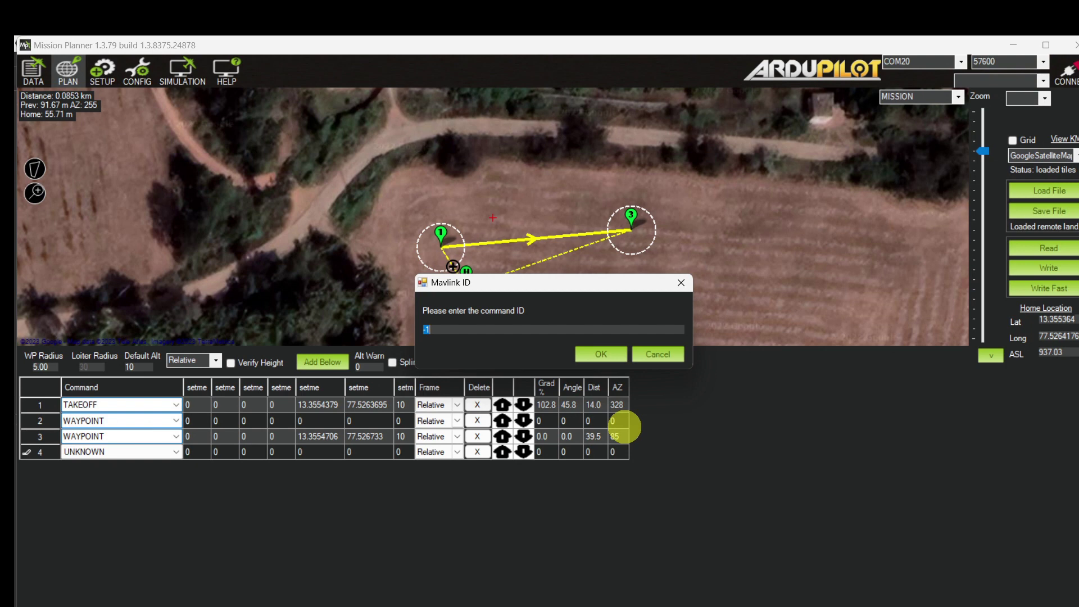
pyautogui.click(532, 537)
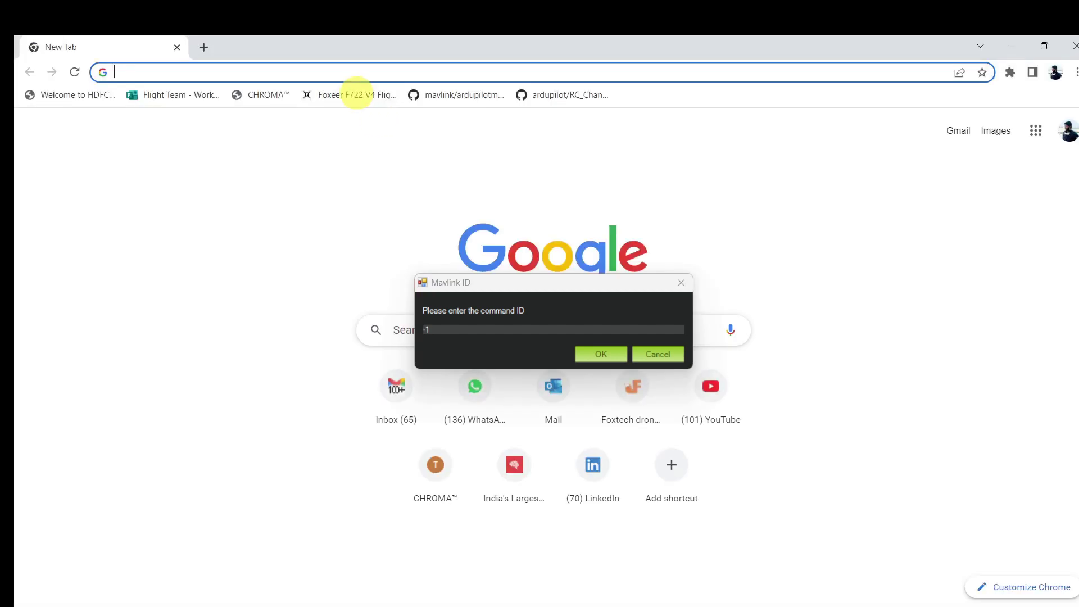
# - Look up ardupilotmega.xml on GitHub and enter command ID 218 for row 4
pyautogui.write('gi')
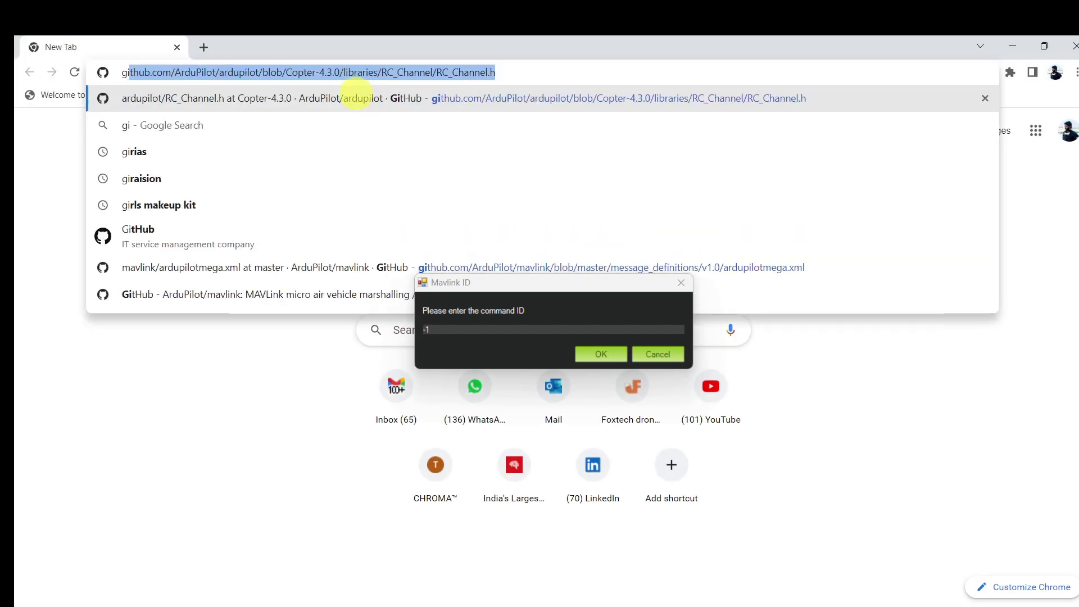
pyautogui.click(379, 267)
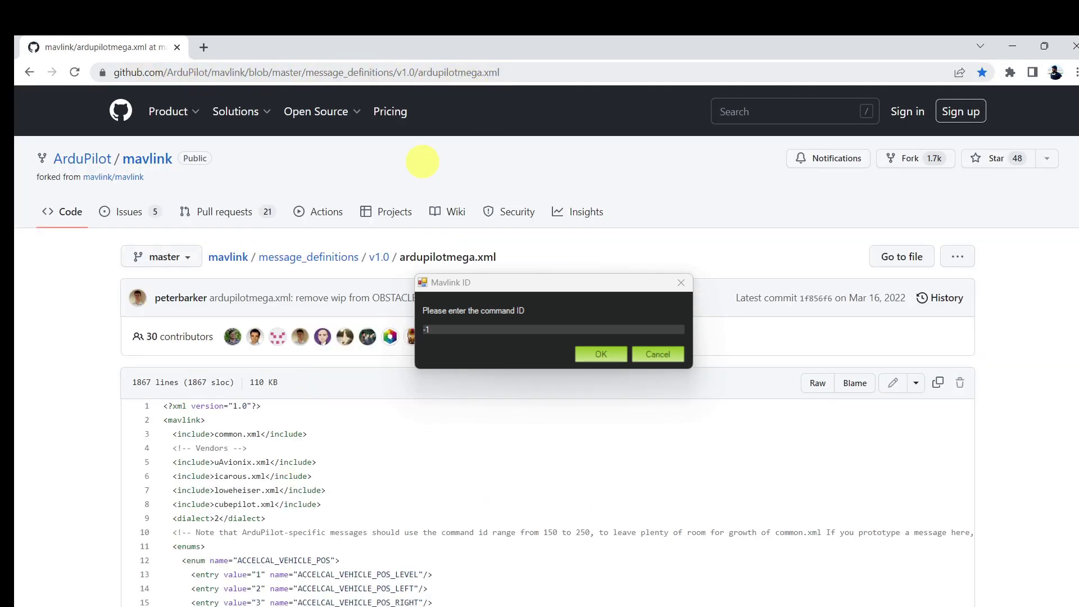
pyautogui.scroll(-13, 352, 416)
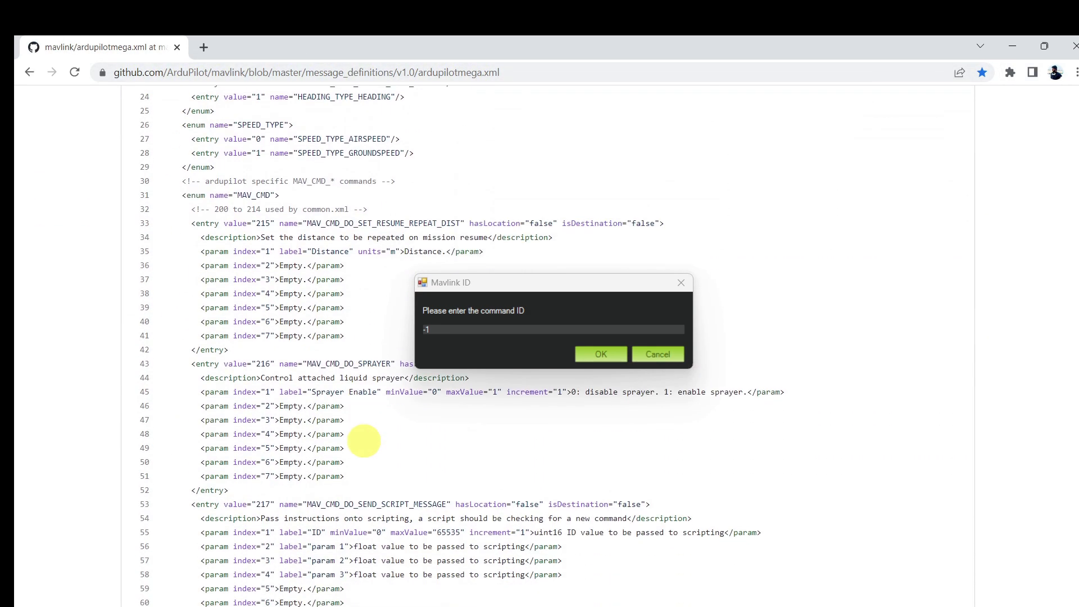
pyautogui.scroll(-5, 361, 442)
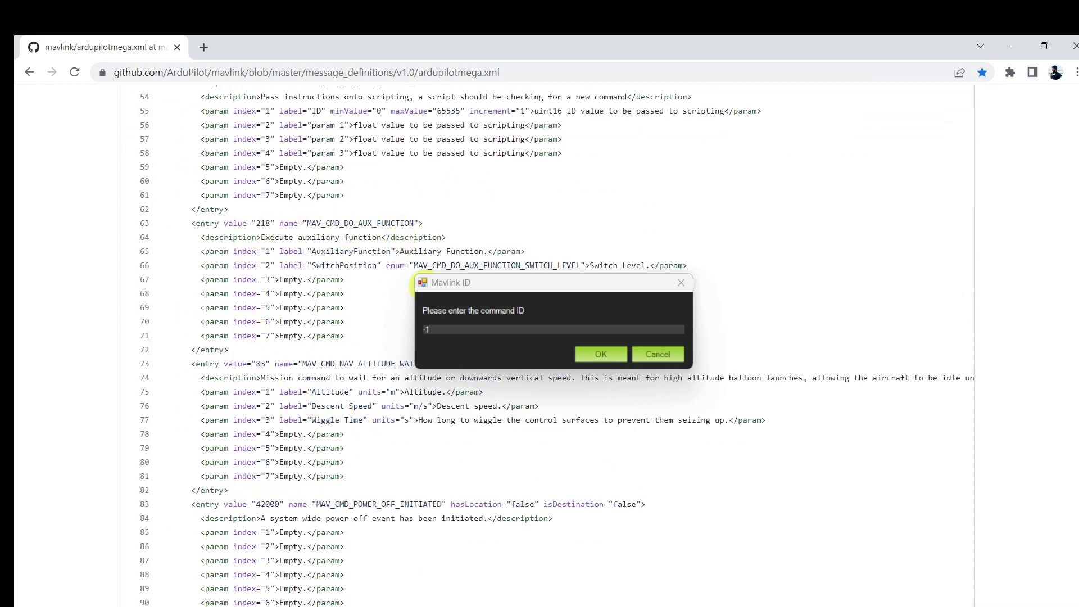
pyautogui.click(441, 329)
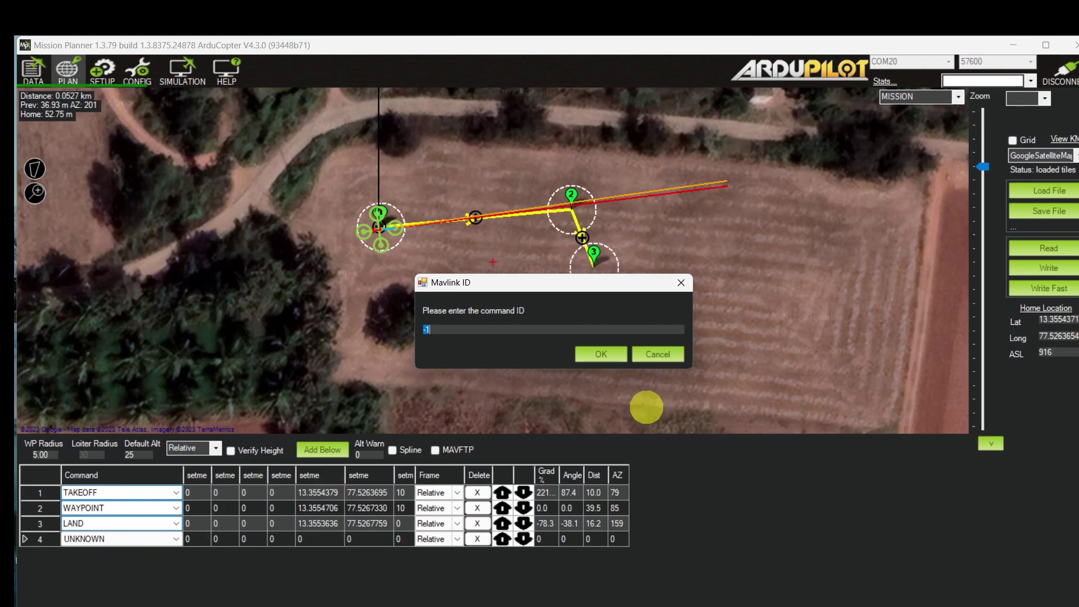
pyautogui.press('Return')
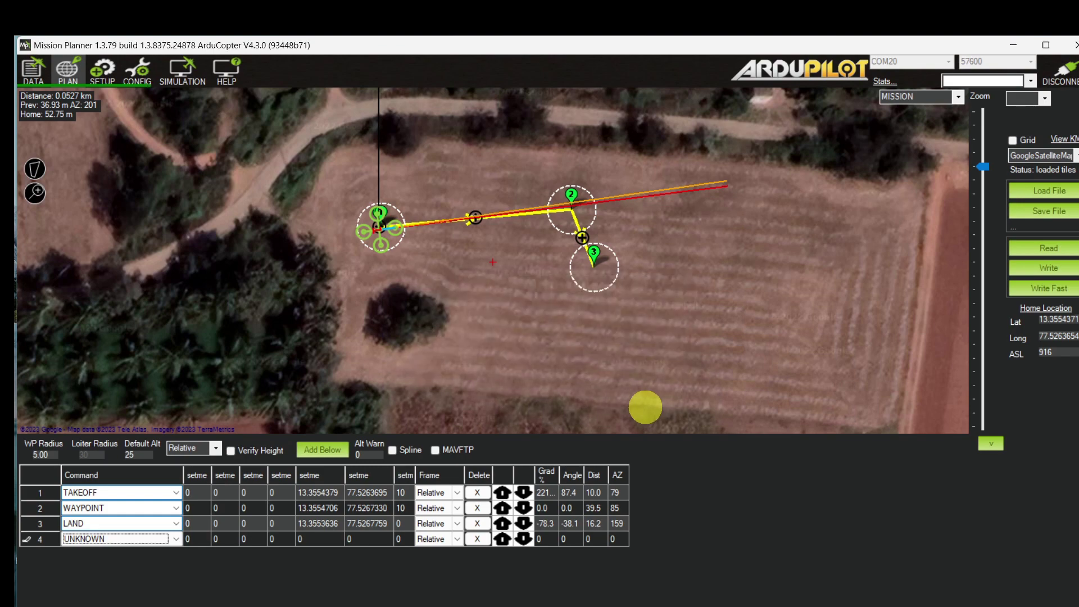
# - Open a new browser tab and start typing a web address
pyautogui.hotkey('alt', 'Tab')
pyautogui.click(204, 47)
pyautogui.write('g')
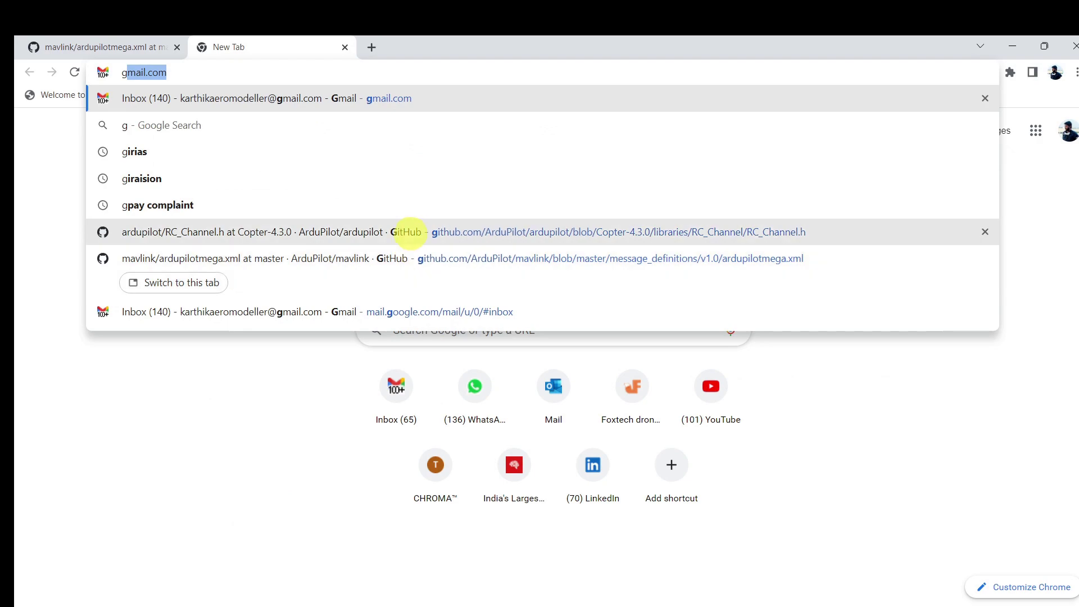
# - Open RC_Channel.h and locate ARMDISARM = 153 in the AUX_FUNC list
pyautogui.click(406, 232)
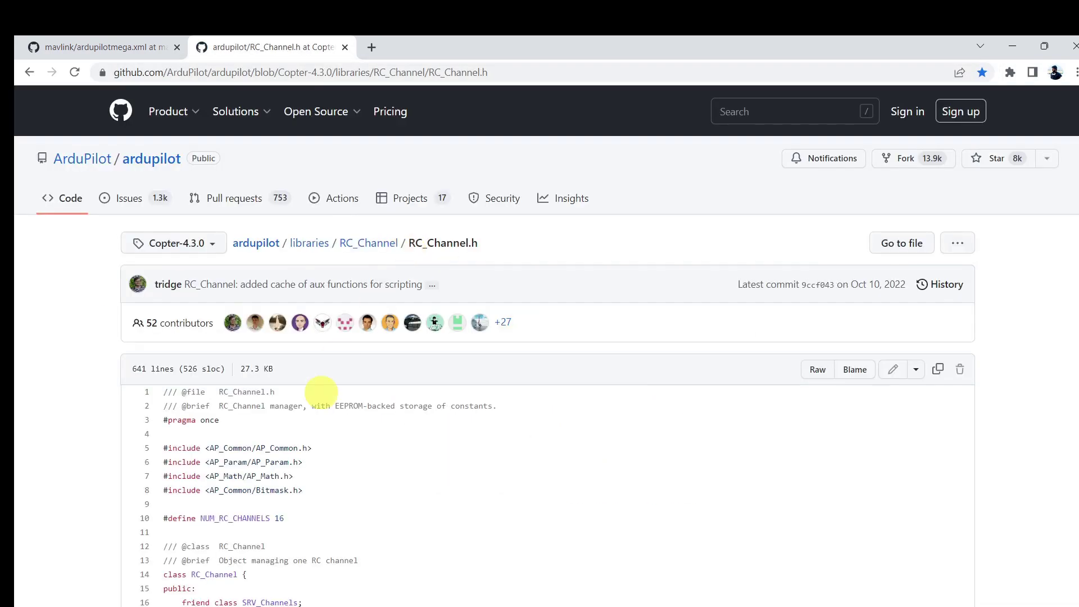
pyautogui.scroll(-6, 309, 386)
pyautogui.scroll(-20, 319, 406)
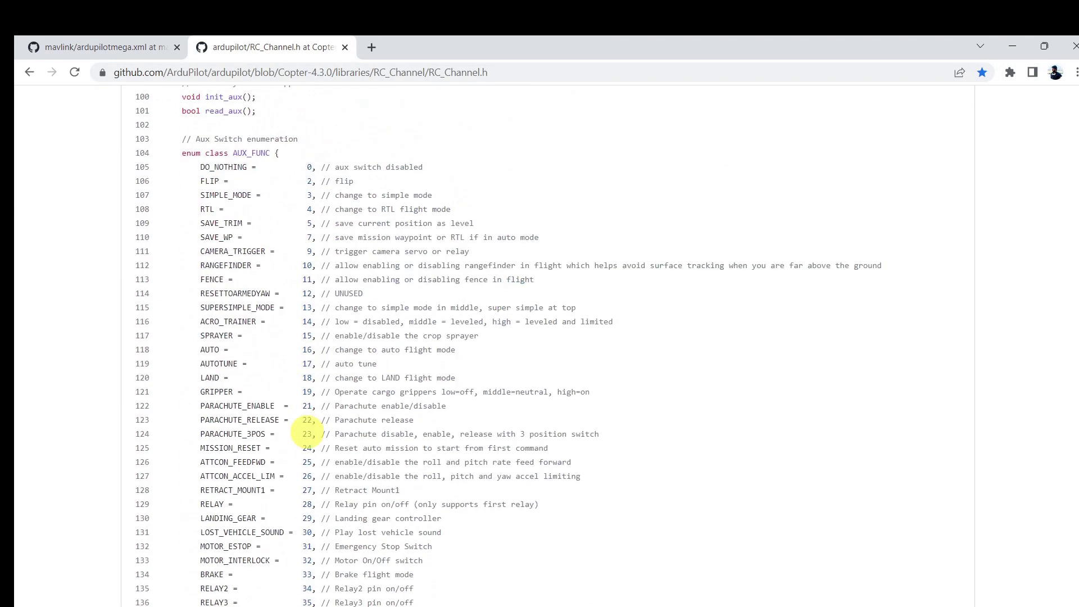
pyautogui.scroll(-6, 308, 433)
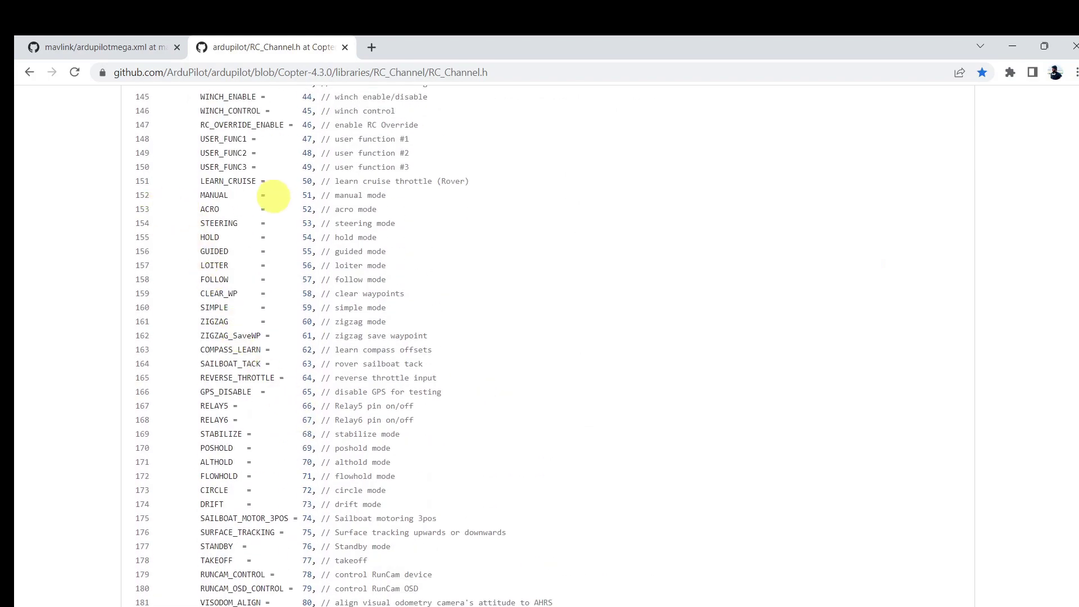
pyautogui.scroll(-6, 342, 401)
pyautogui.scroll(-14, 342, 401)
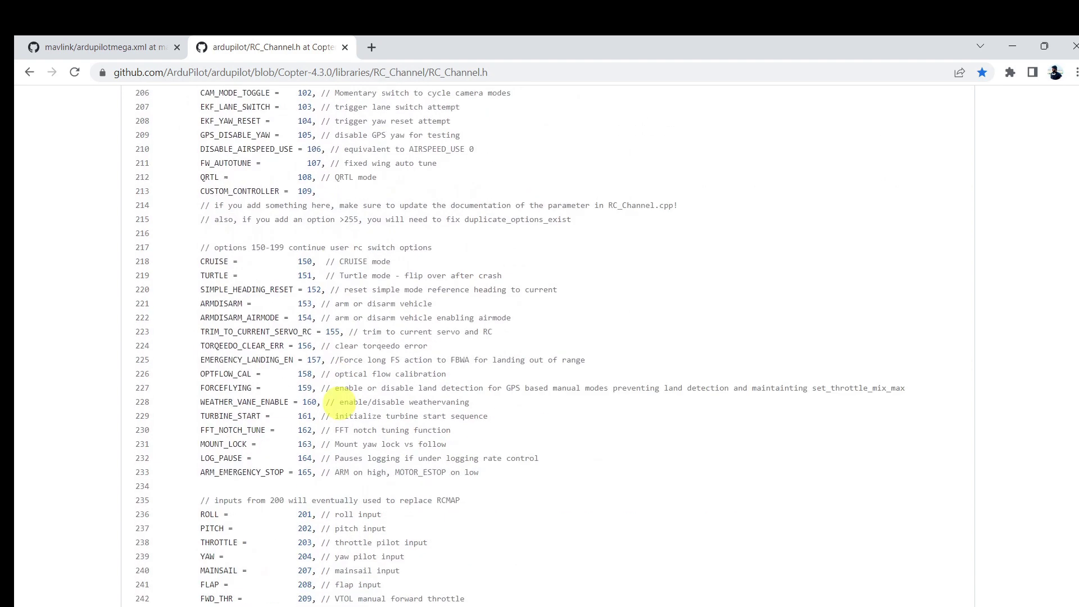
pyautogui.scroll(4, 343, 404)
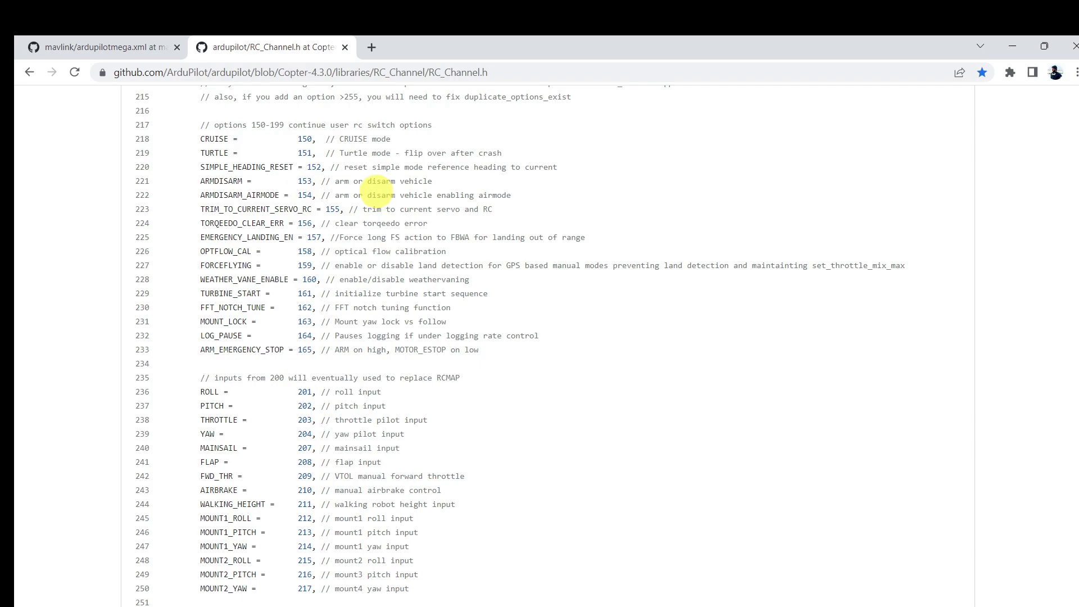
pyautogui.click(754, 606)
# - Enter 153 as row 4's first parameter and add two new rows below it
pyautogui.click(198, 544)
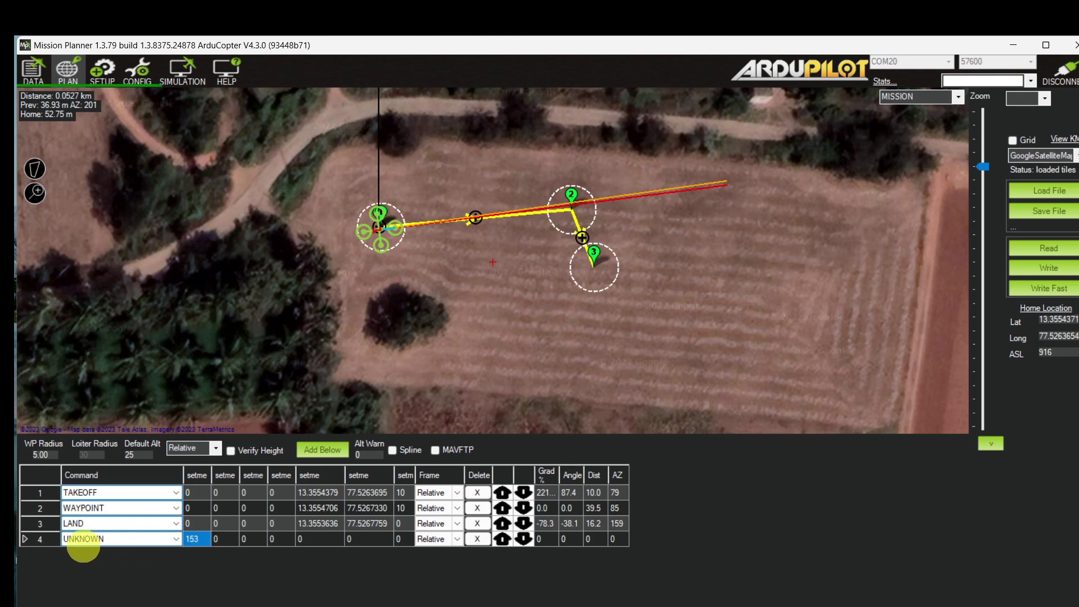
pyautogui.click(304, 454)
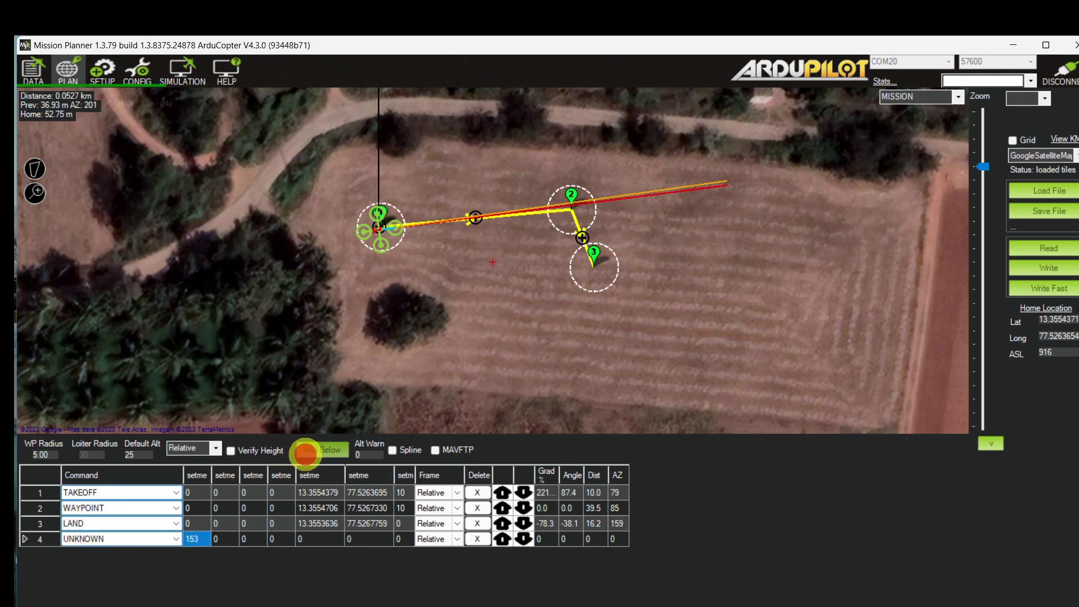
pyautogui.click(321, 449)
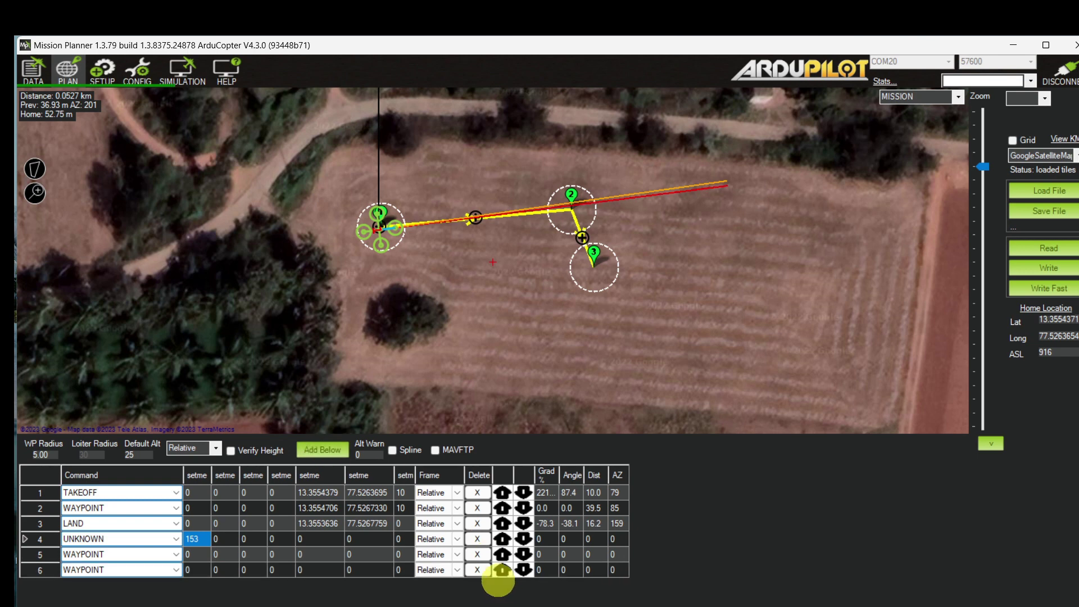
# - Delete the extra row 6, make row 5 a 10-second DELAY, and add a new row 6
pyautogui.click(478, 570)
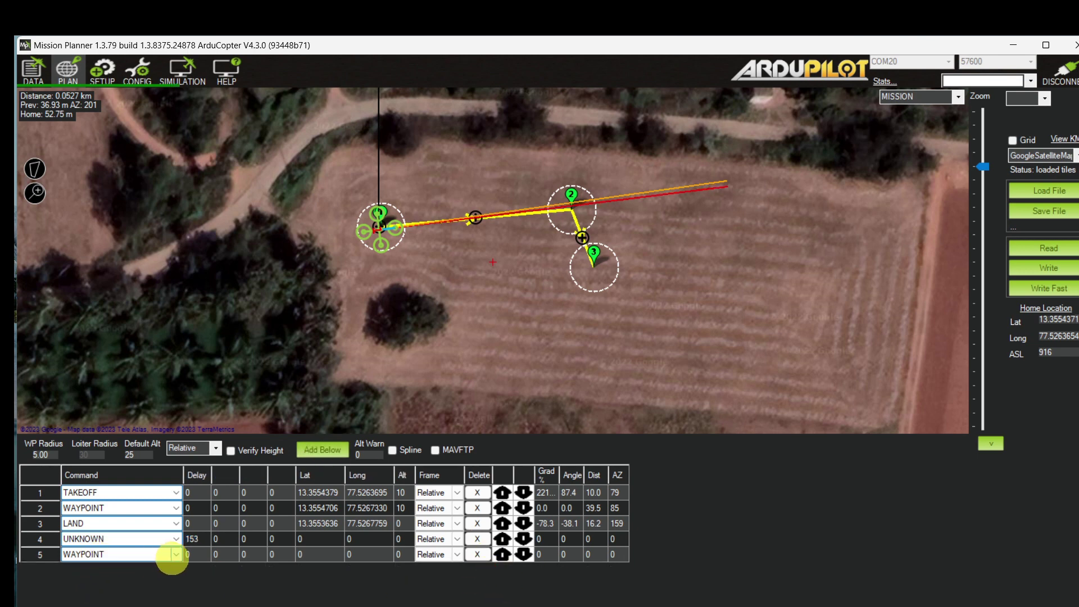
pyautogui.click(178, 554)
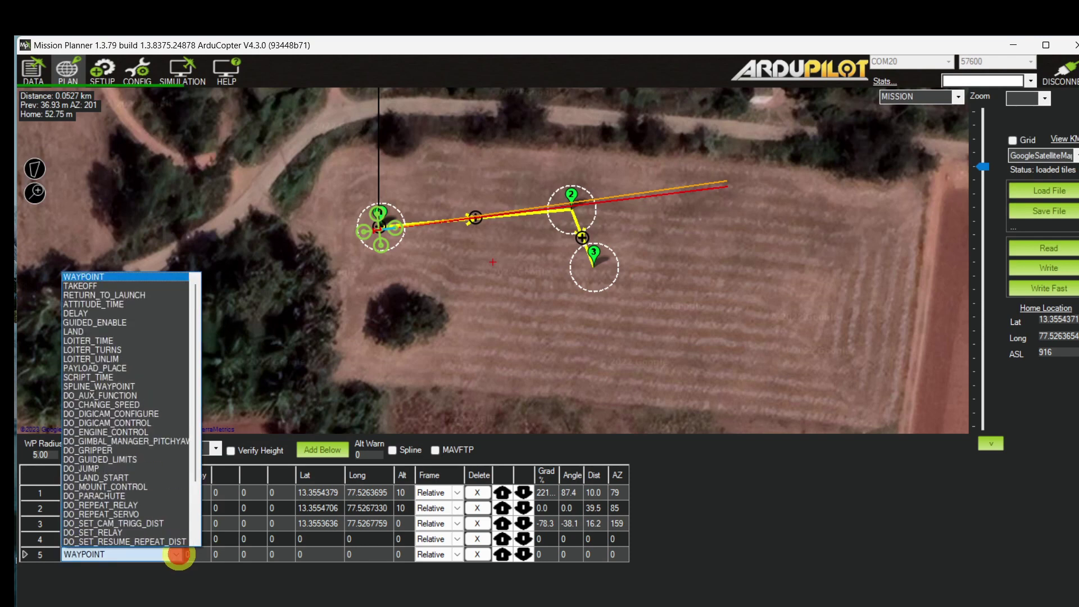
pyautogui.click(73, 311)
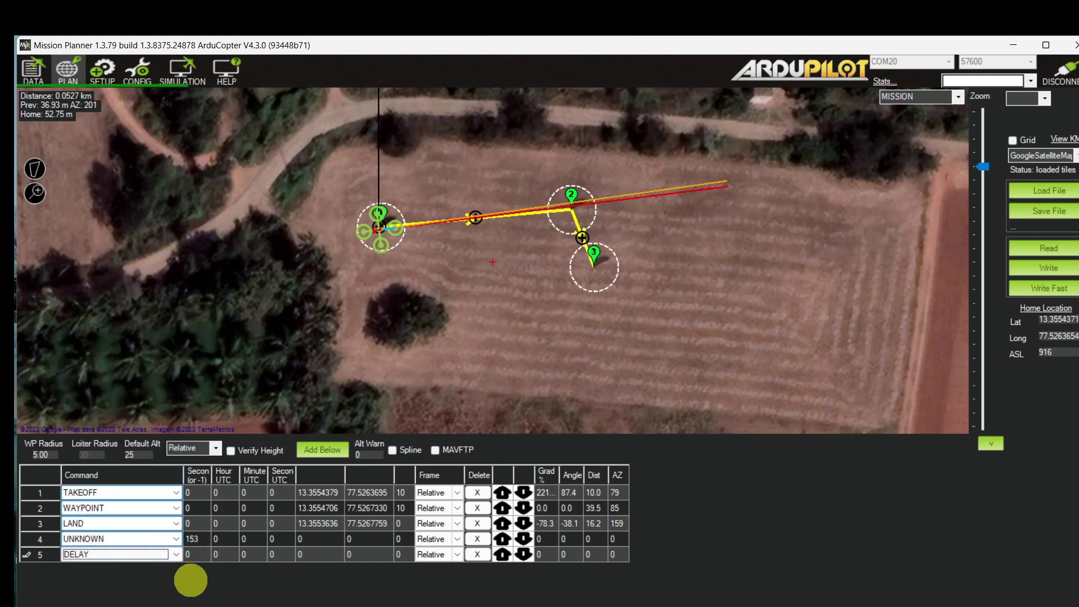
pyautogui.click(189, 554)
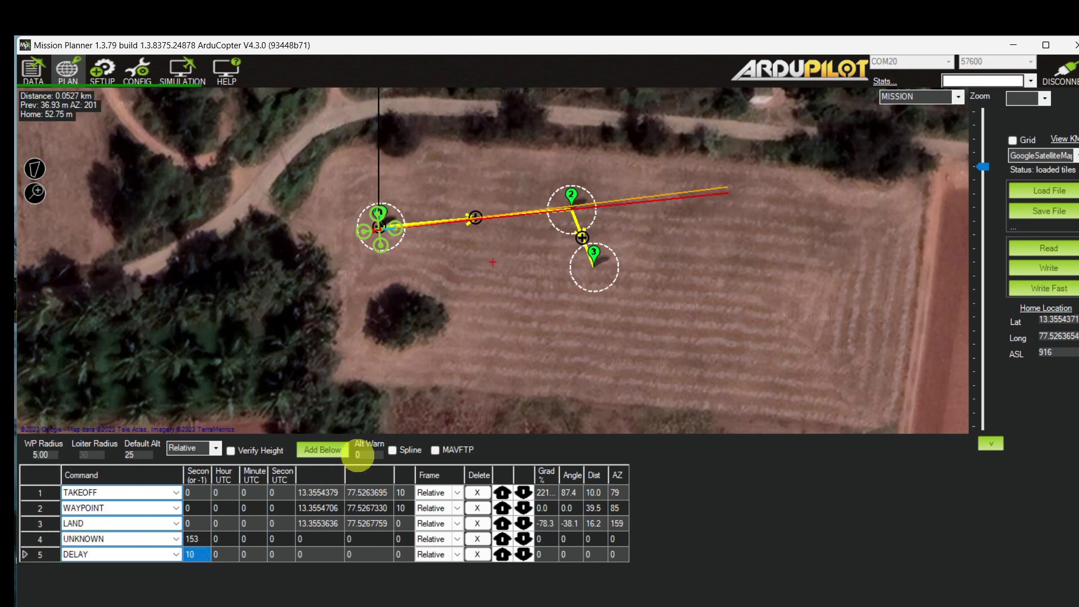
pyautogui.click(332, 448)
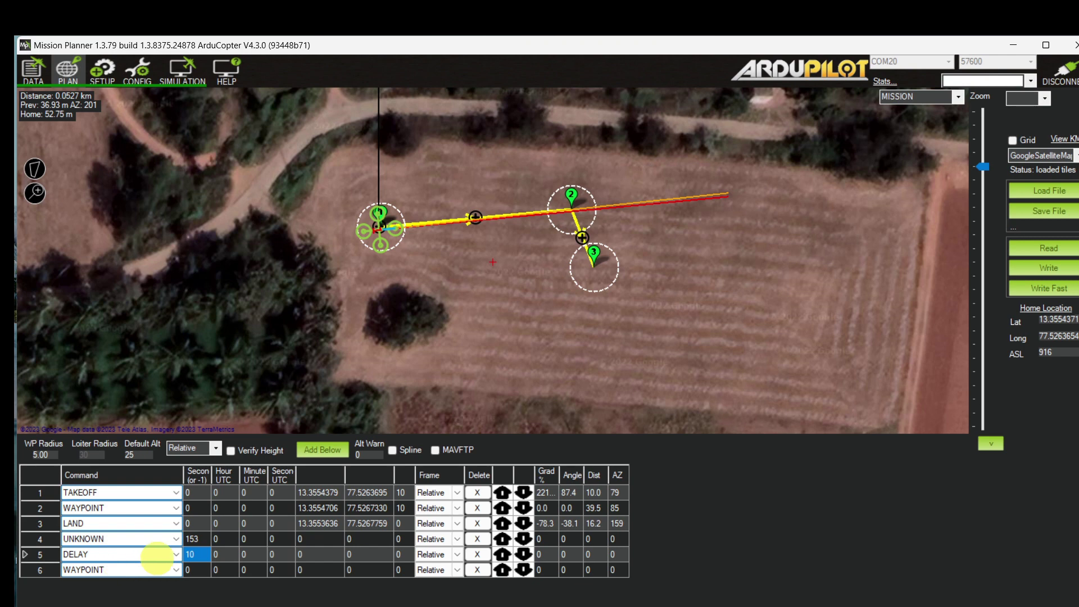
pyautogui.click(175, 570)
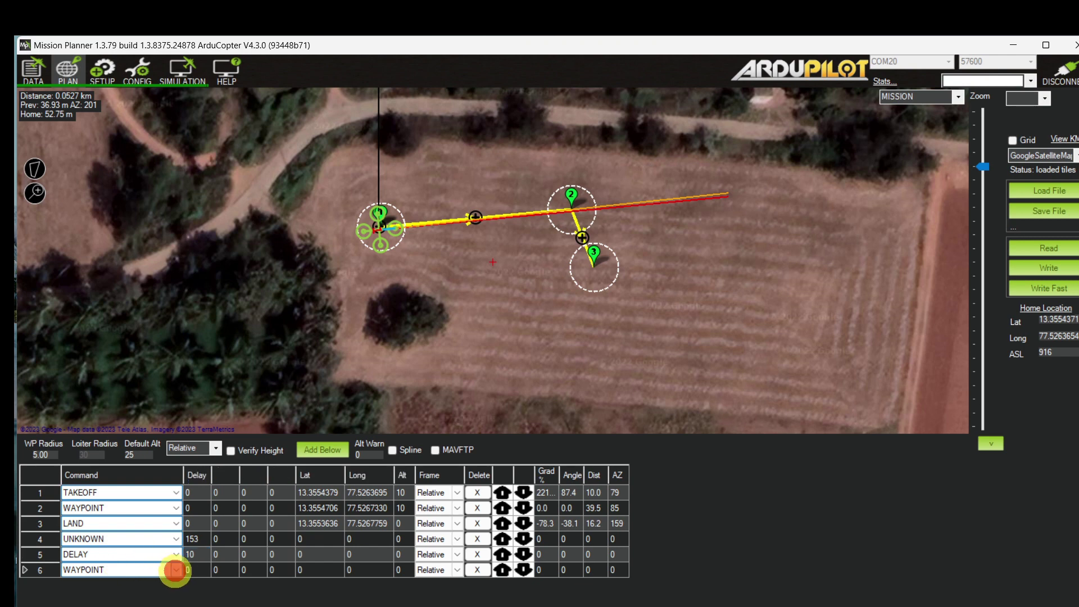
pyautogui.click(175, 570)
pyautogui.scroll(-2, 130, 534)
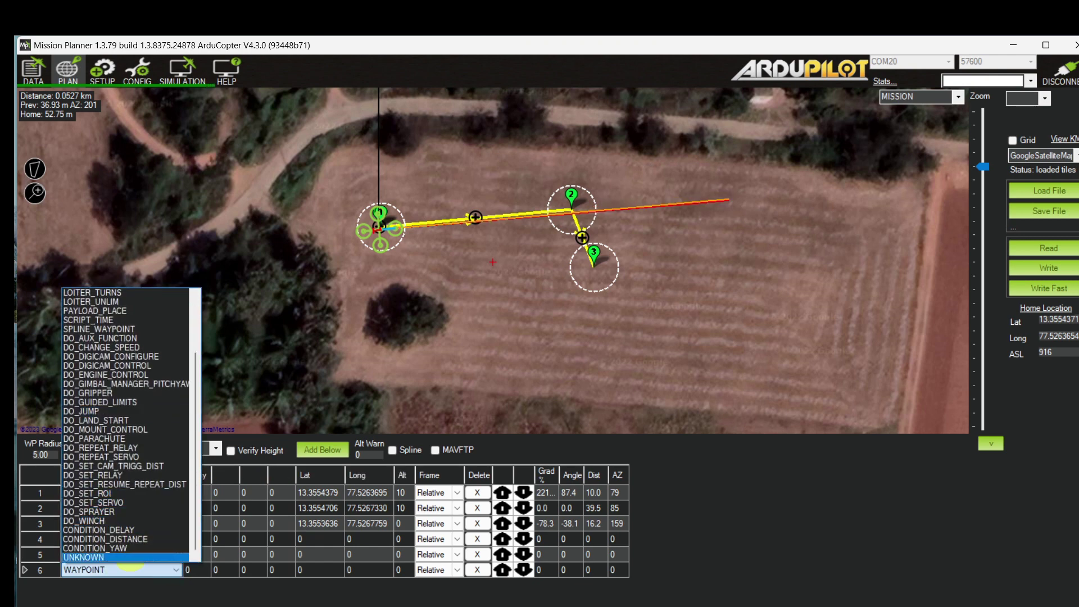
# - Make row 6 custom command 218 with parameters 153 and 2, then add row 7
pyautogui.click(130, 555)
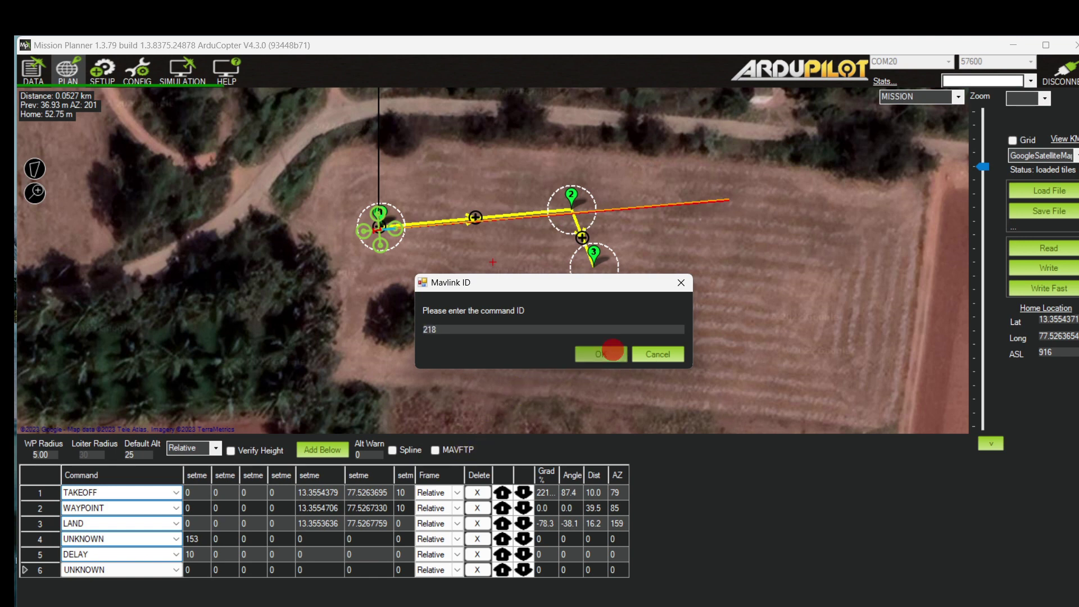
pyautogui.click(613, 349)
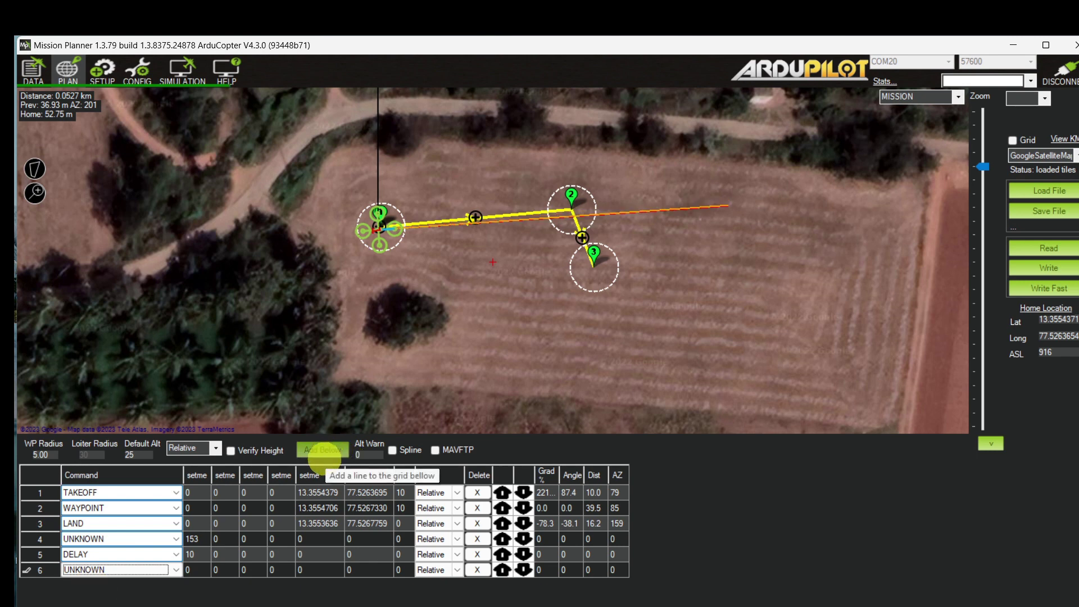
pyautogui.click(200, 571)
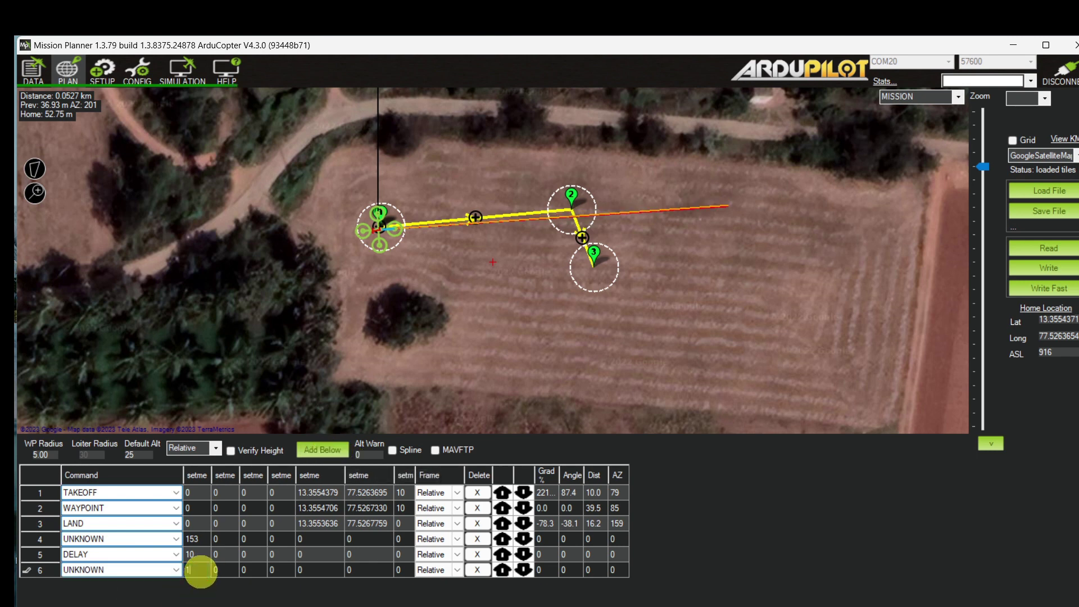
pyautogui.click(227, 569)
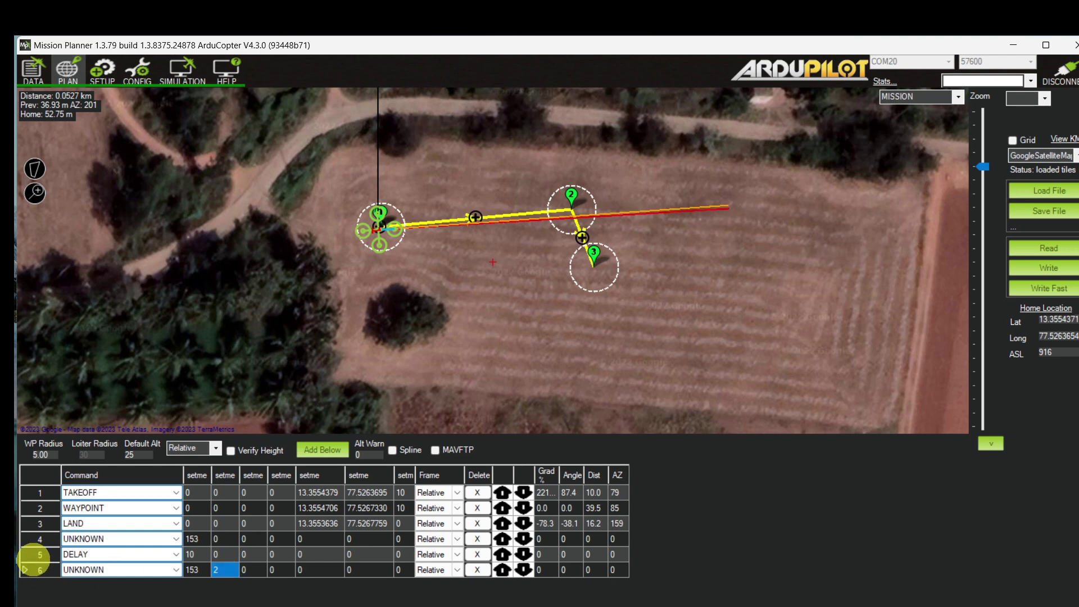
pyautogui.click(323, 450)
pyautogui.click(176, 585)
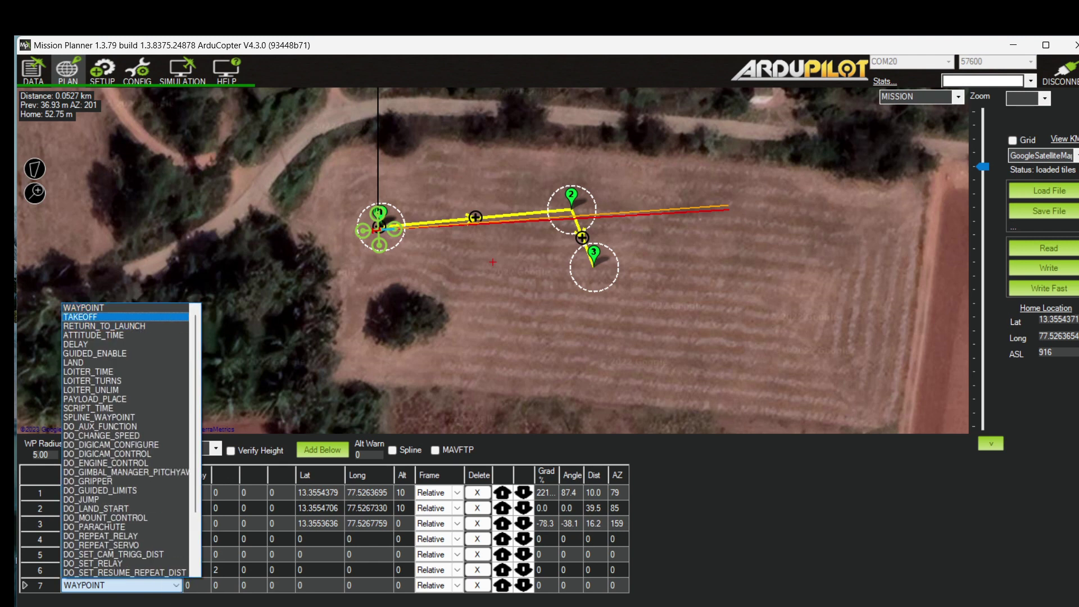
# - Set row 7 to a TAKEOFF command with 10 m altitude
pyautogui.click(104, 318)
pyautogui.click(396, 585)
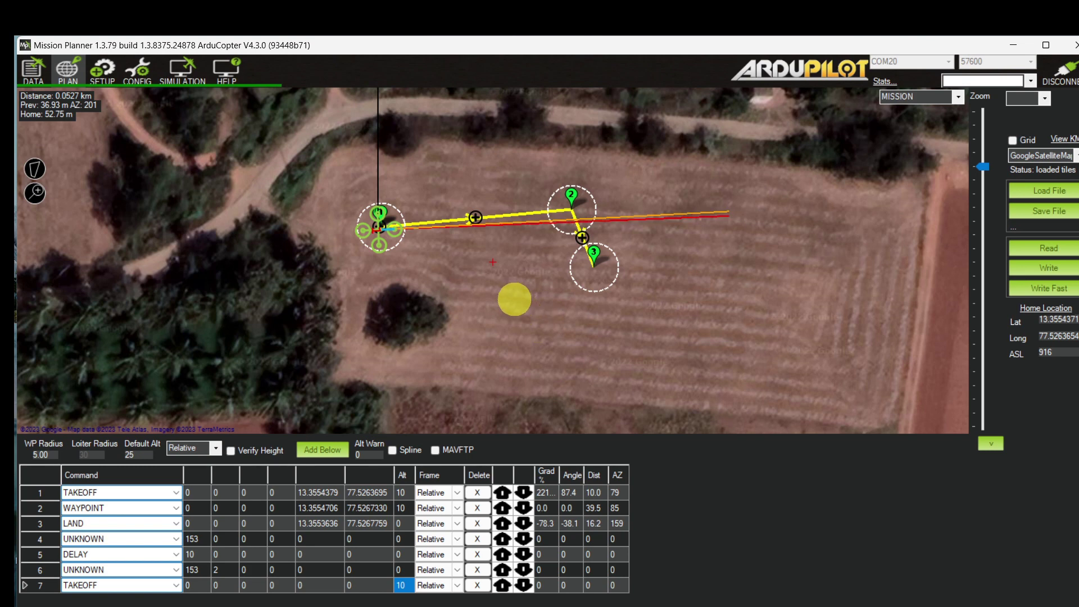
pyautogui.click(591, 260)
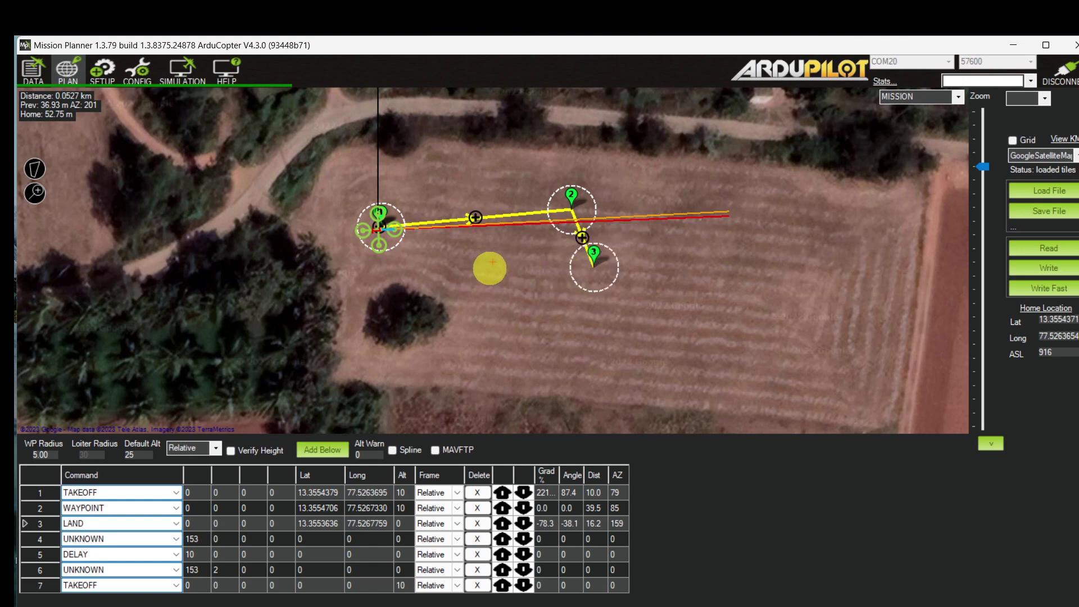
# - Add waypoint 8 in the field and waypoint 9 on the home position
pyautogui.click(490, 260)
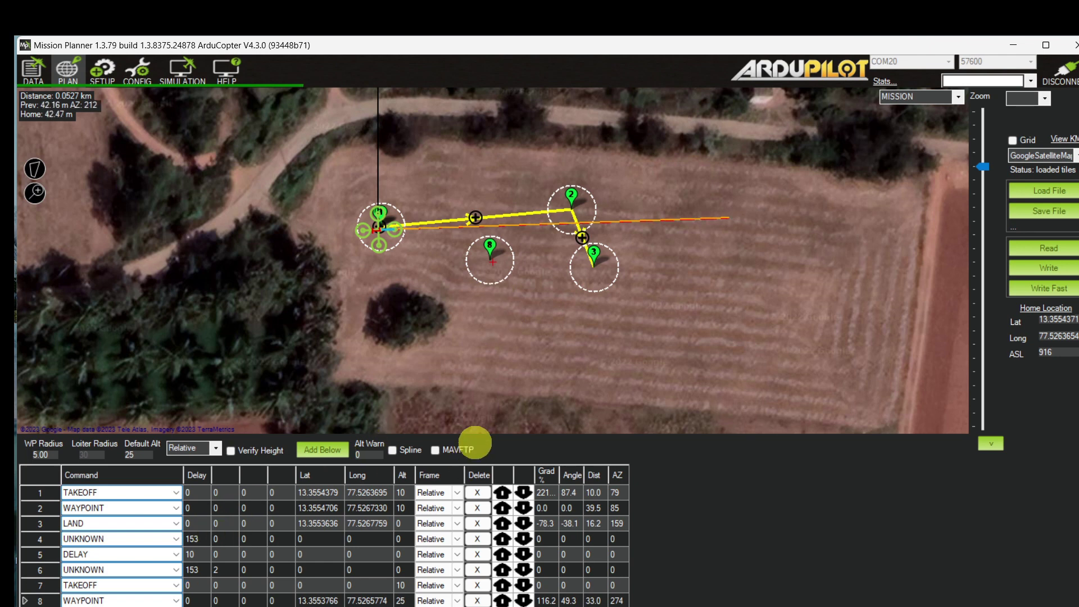
pyautogui.moveTo(479, 437); pyautogui.dragTo(445, 387)
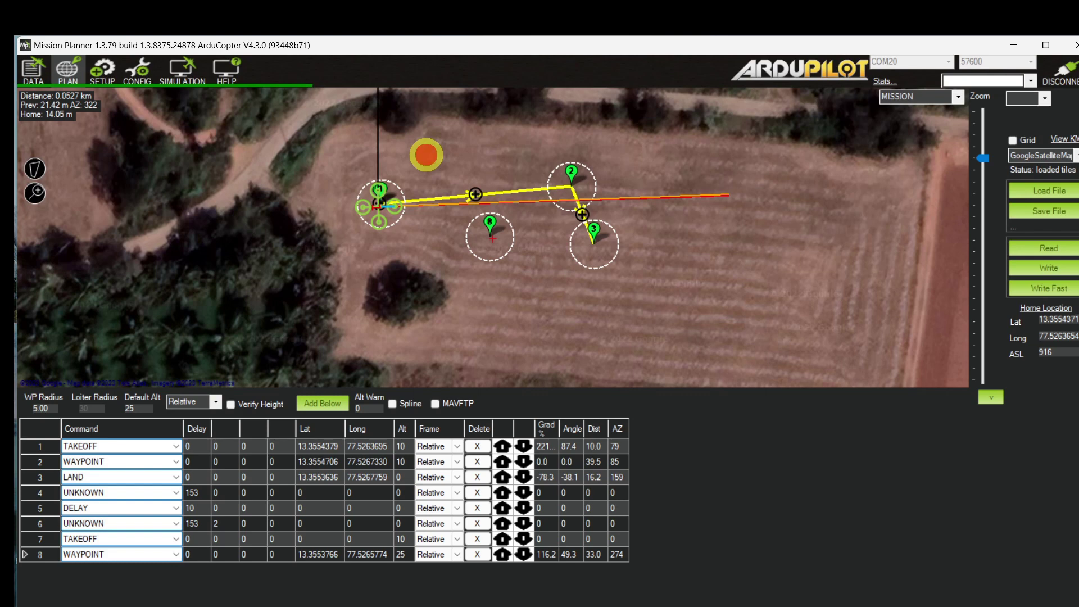
pyautogui.click(426, 154)
pyautogui.moveTo(427, 155)
pyautogui.mouseDown()
pyautogui.moveTo(414, 157)
pyautogui.moveTo(402, 210)
pyautogui.moveTo(379, 203)
pyautogui.mouseUp()
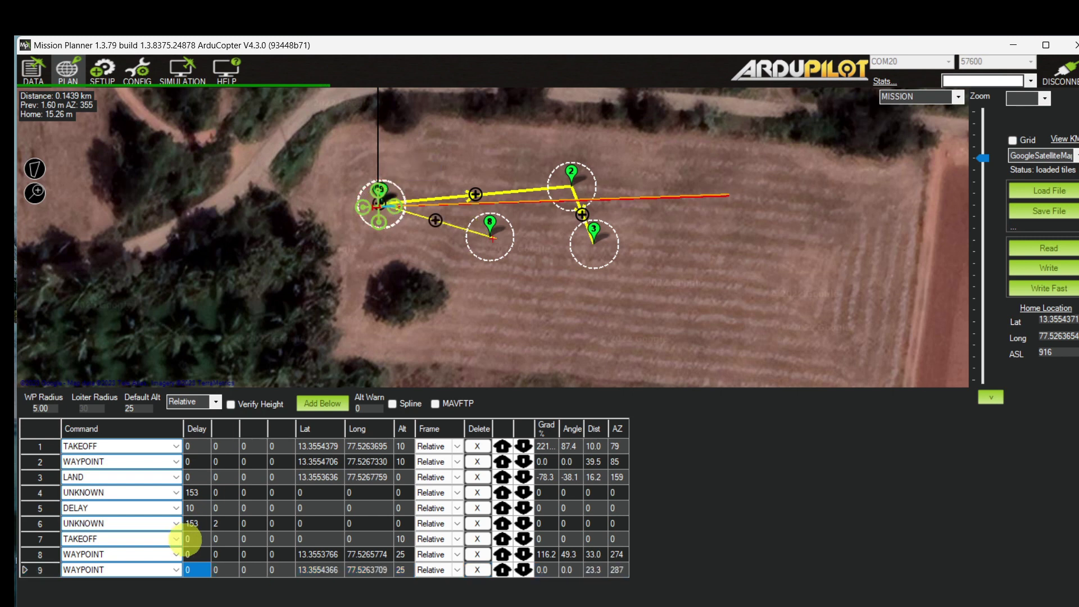
pyautogui.click(175, 570)
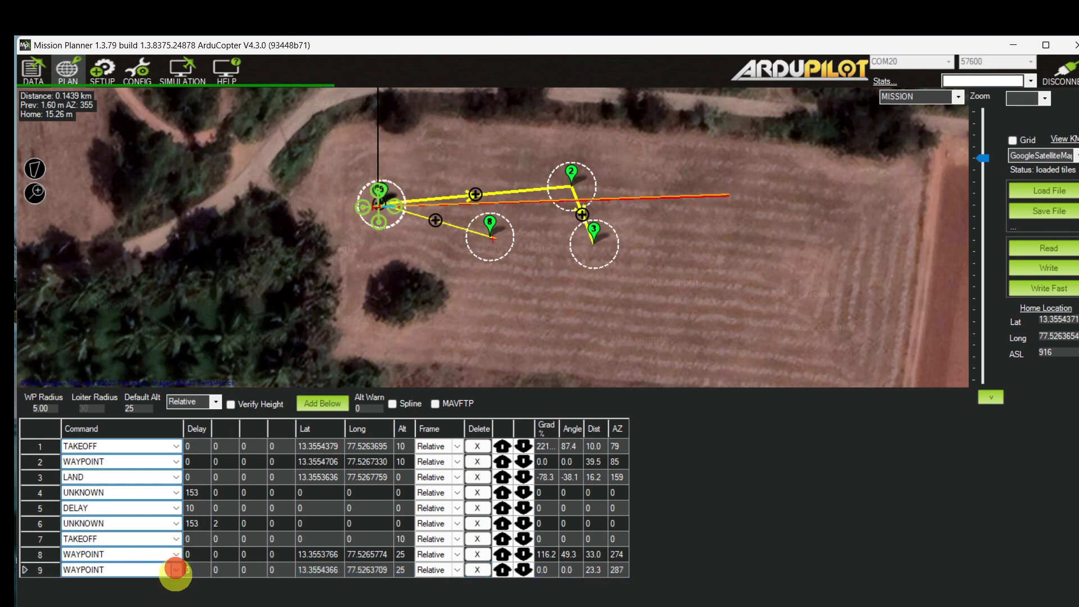
# - Change row 9 to LAND at altitude 0 and check row 8's altitude
pyautogui.click(175, 571)
pyautogui.press('l')
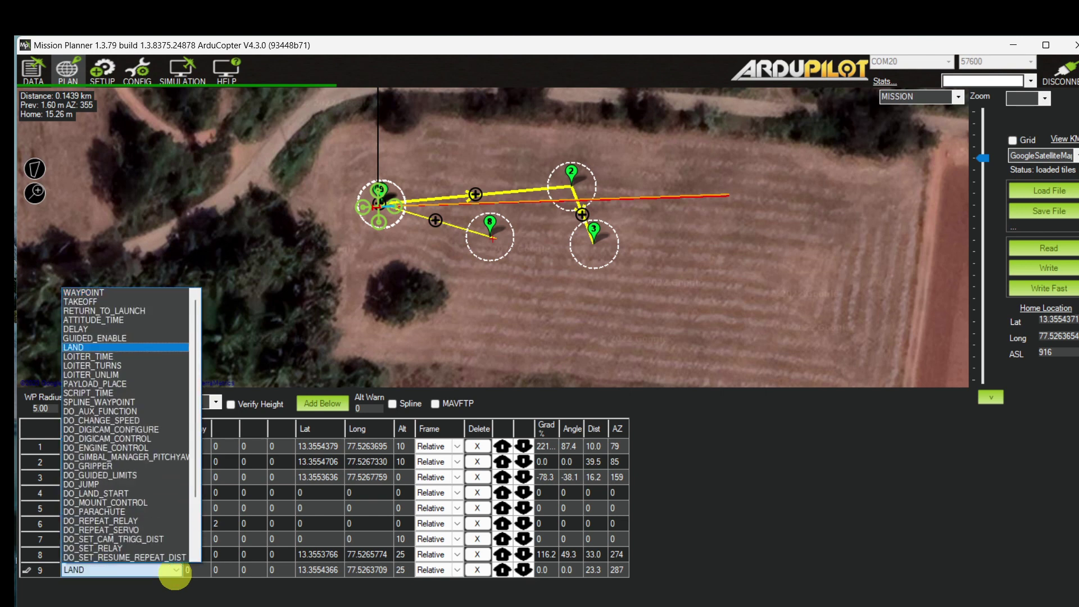
pyautogui.click(175, 570)
pyautogui.click(731, 562)
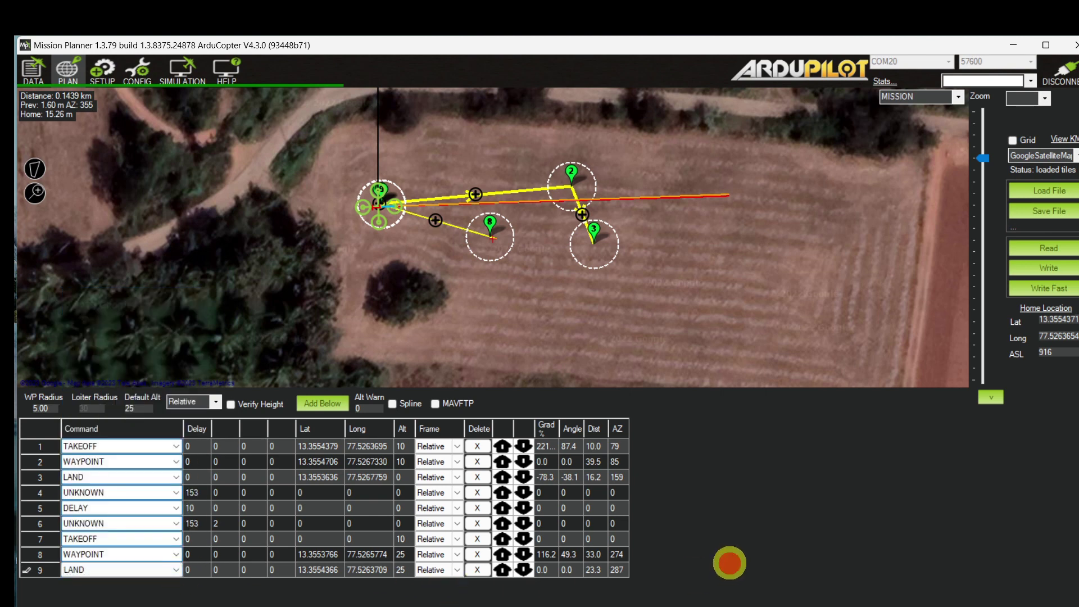
pyautogui.click(403, 571)
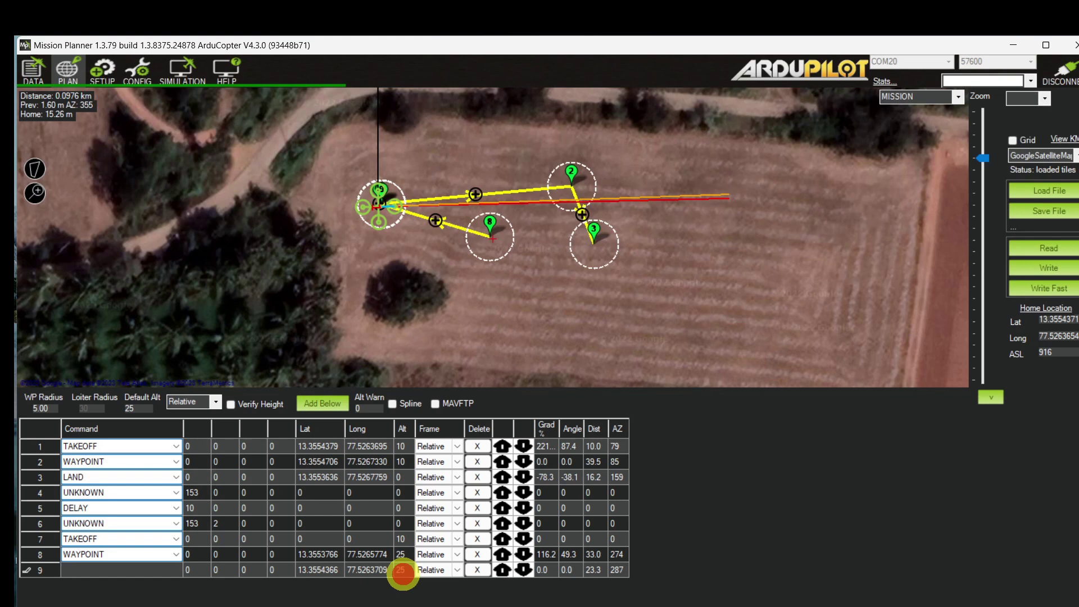
pyautogui.click(404, 553)
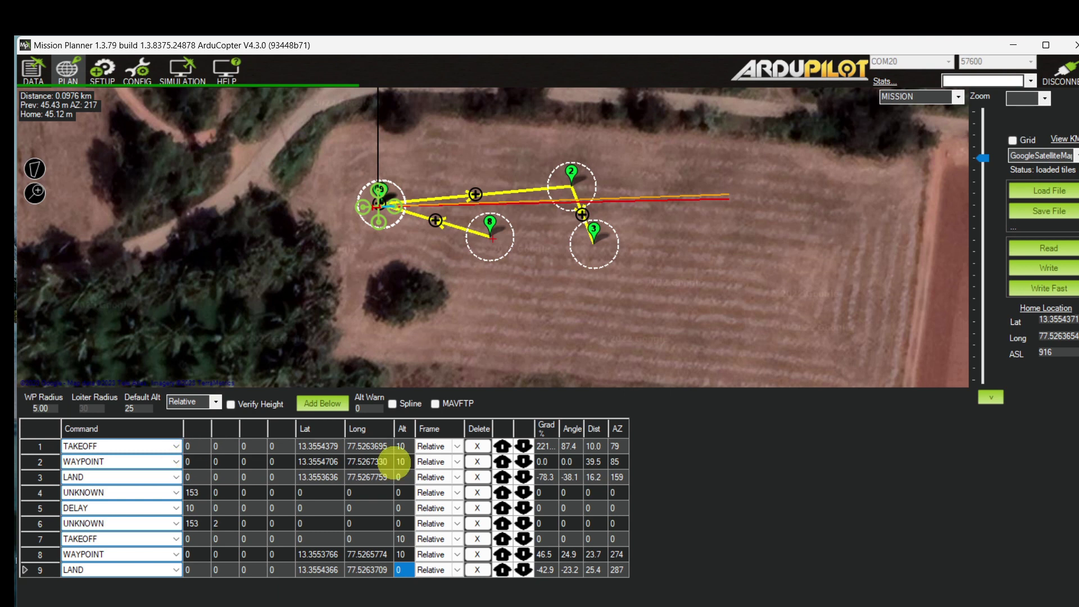
pyautogui.click(601, 256)
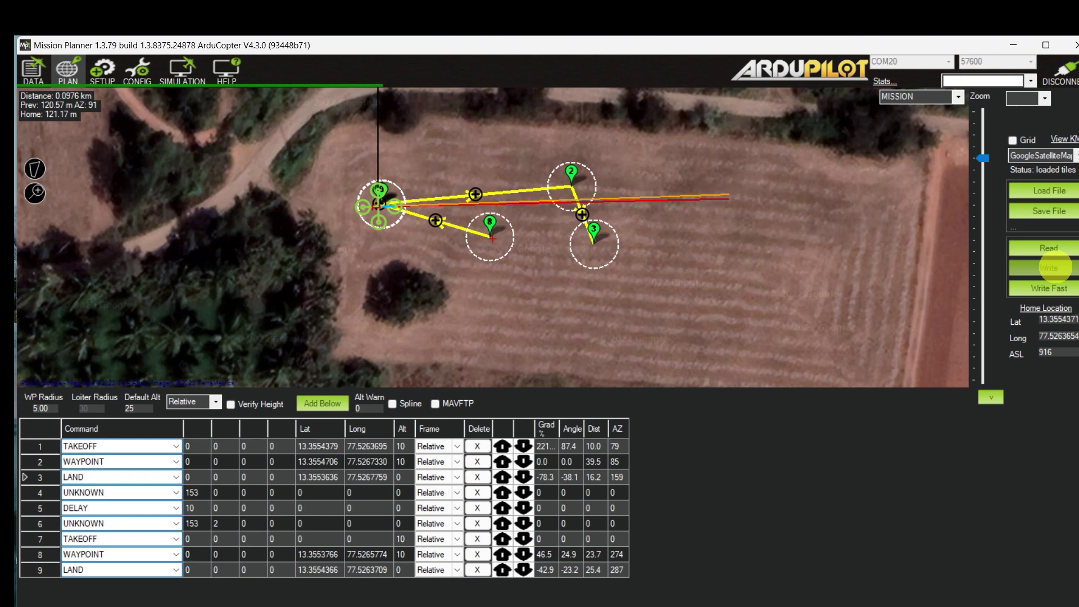
# - Write the nine-item mission to the drone and go to the flight data screen
pyautogui.click(1053, 269)
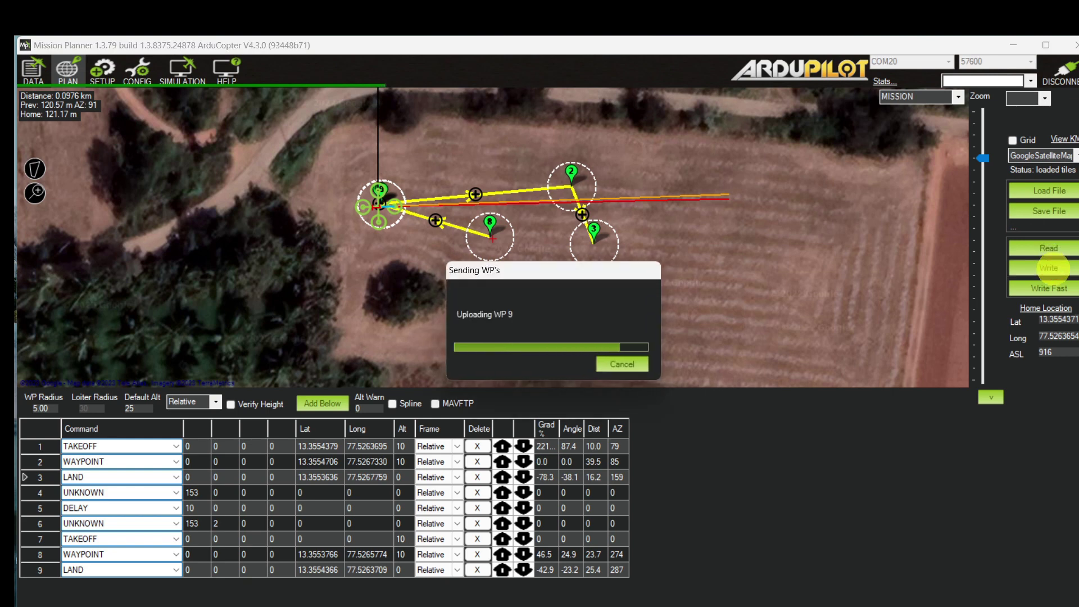
pyautogui.click(34, 70)
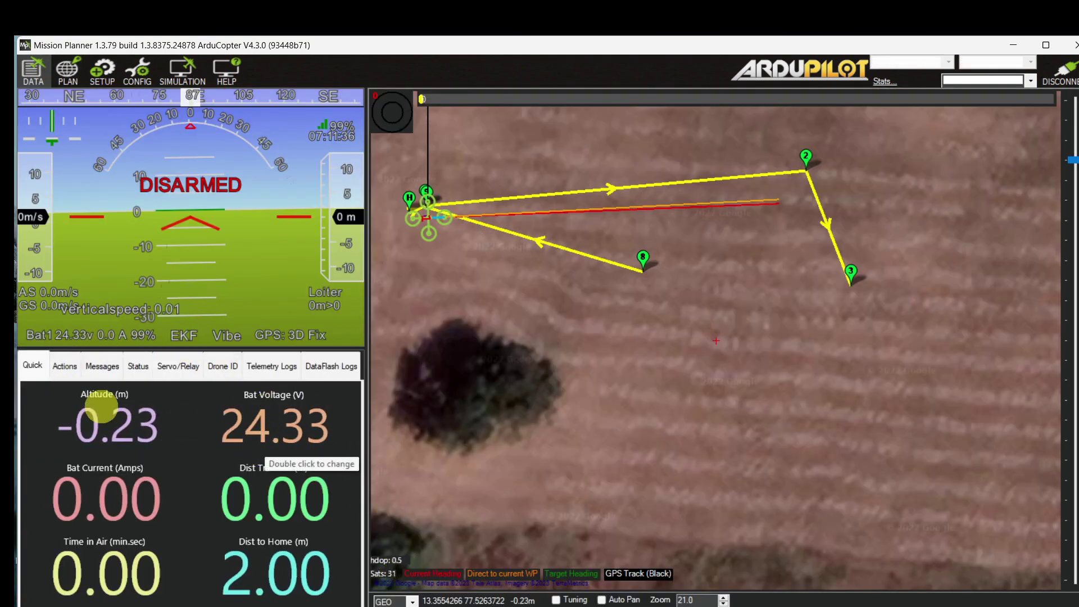
# - Choose Mission_Start as the action, arm the drone, and run Do Action
pyautogui.click(65, 366)
pyautogui.click(79, 393)
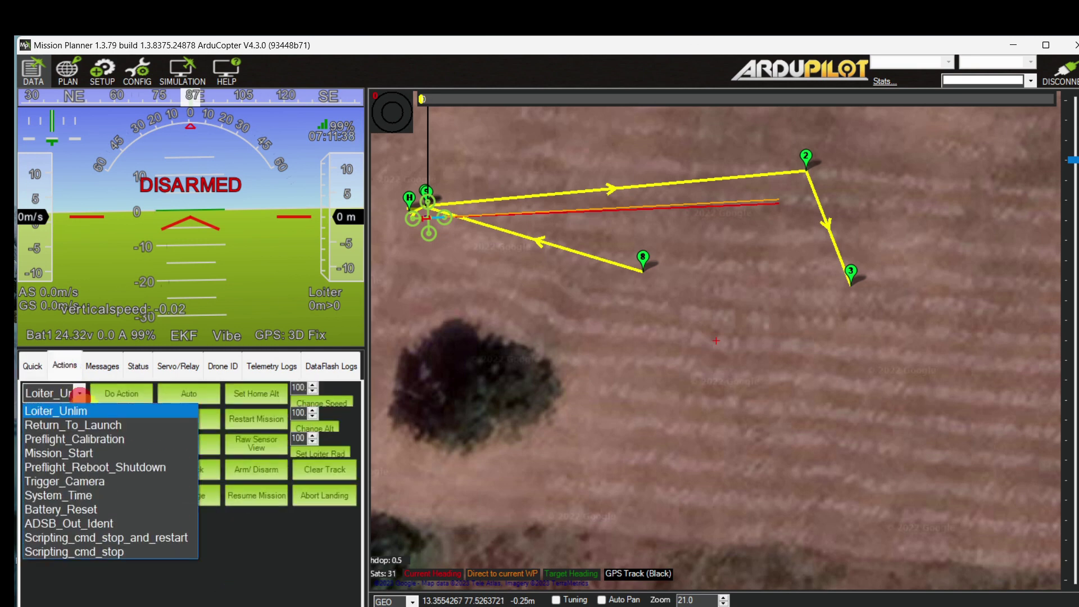
pyautogui.click(93, 453)
pyautogui.click(32, 366)
pyautogui.click(64, 366)
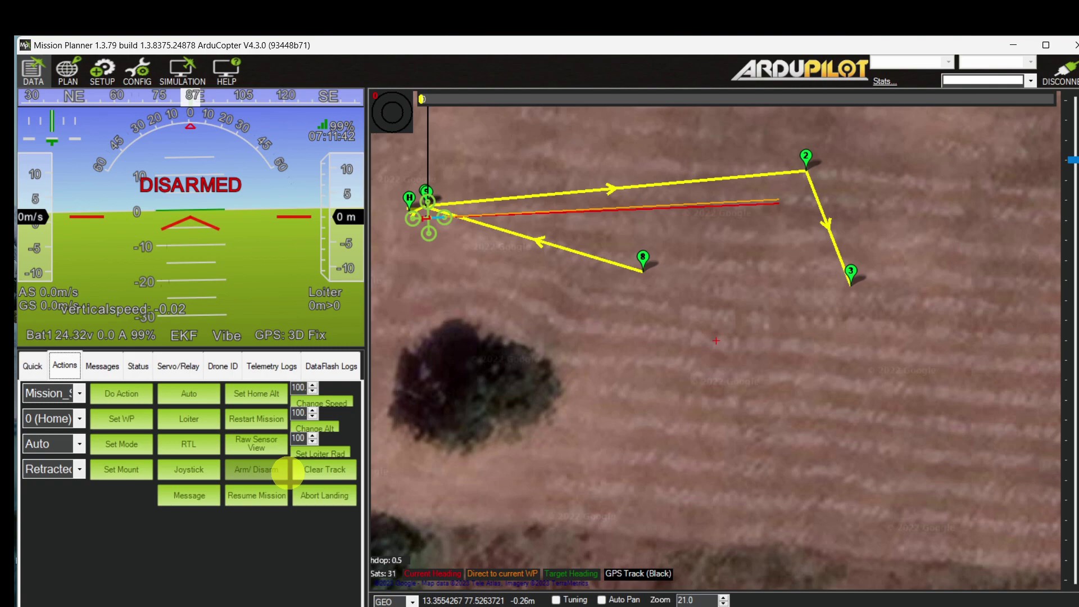
pyautogui.click(288, 471)
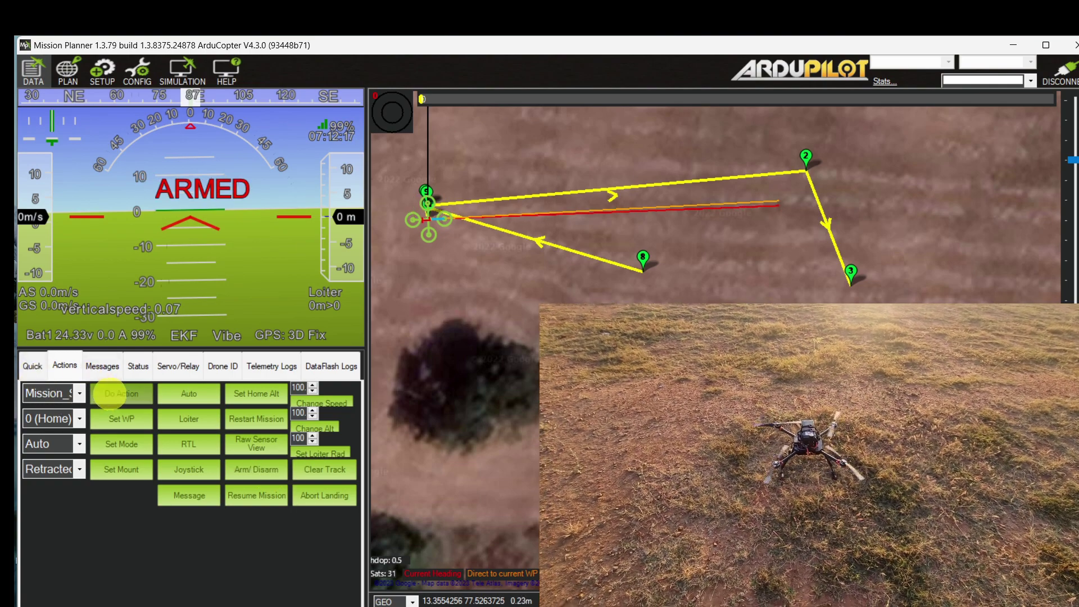
pyautogui.click(110, 394)
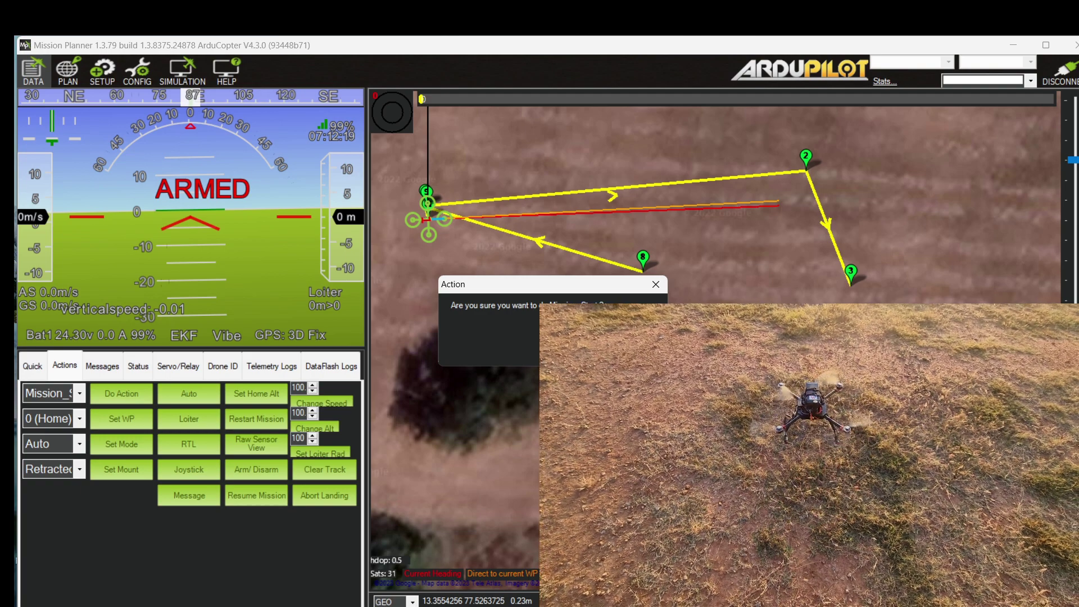
# - Confirm Mission_Start so the drone climbs in Auto, watching the Messages log and map
pyautogui.press('Return')
pyautogui.click(31, 366)
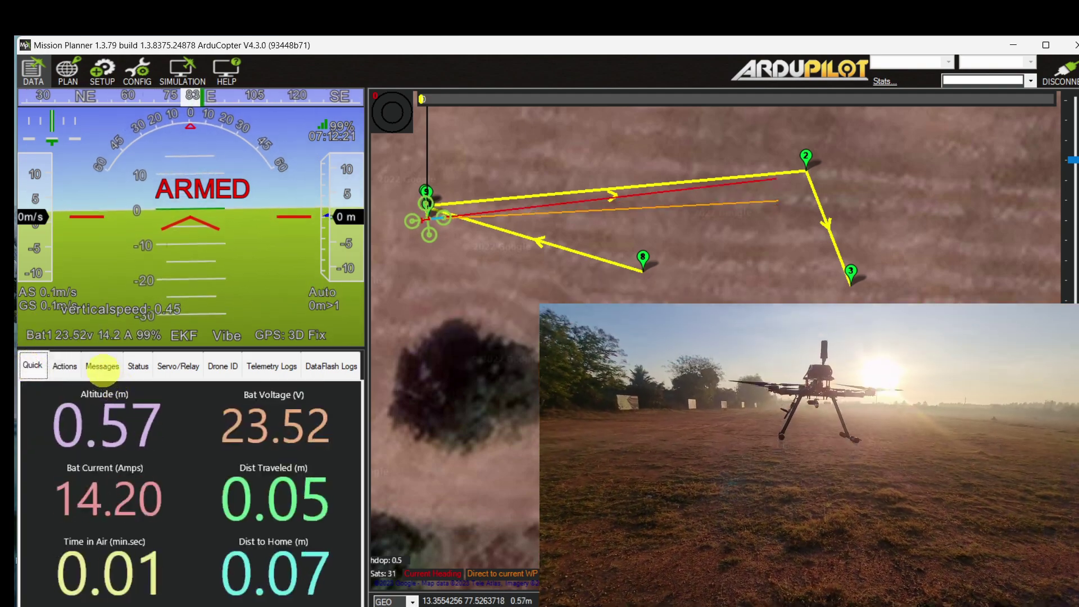
pyautogui.click(103, 366)
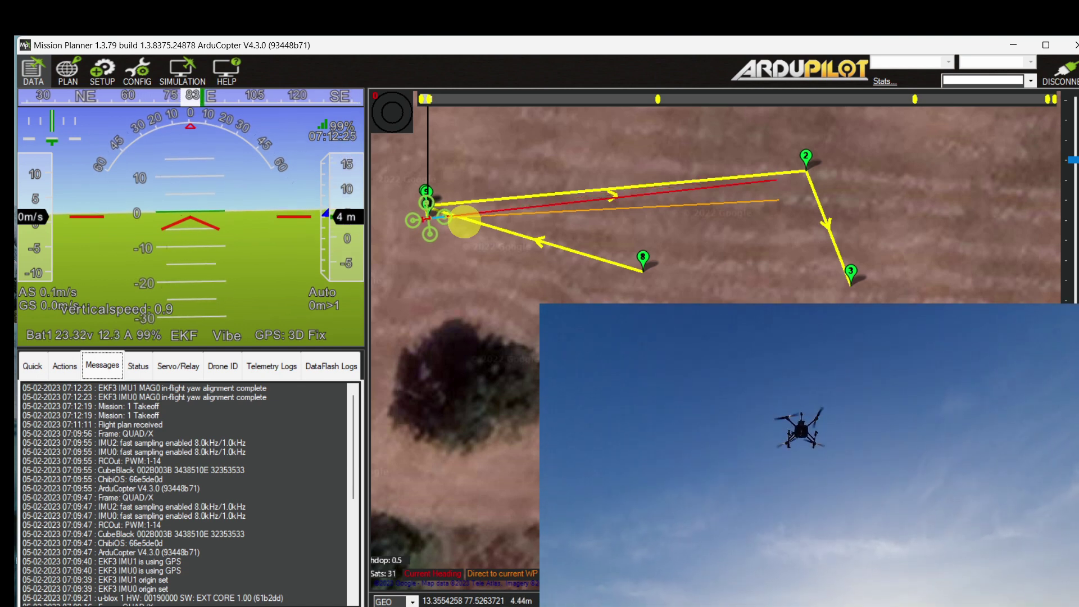
pyautogui.moveTo(560, 298); pyautogui.dragTo(548, 283)
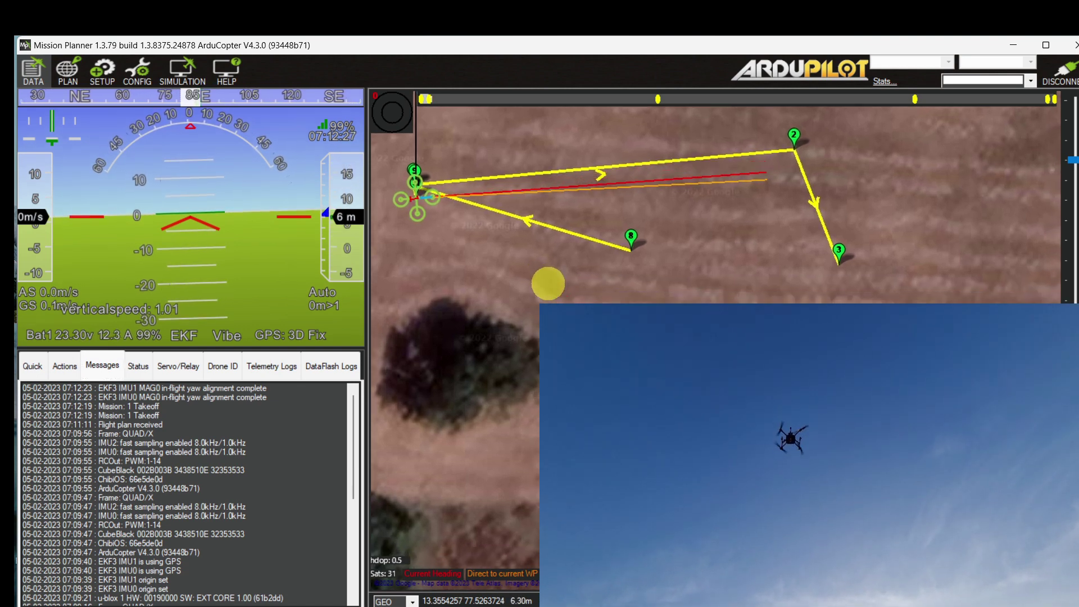